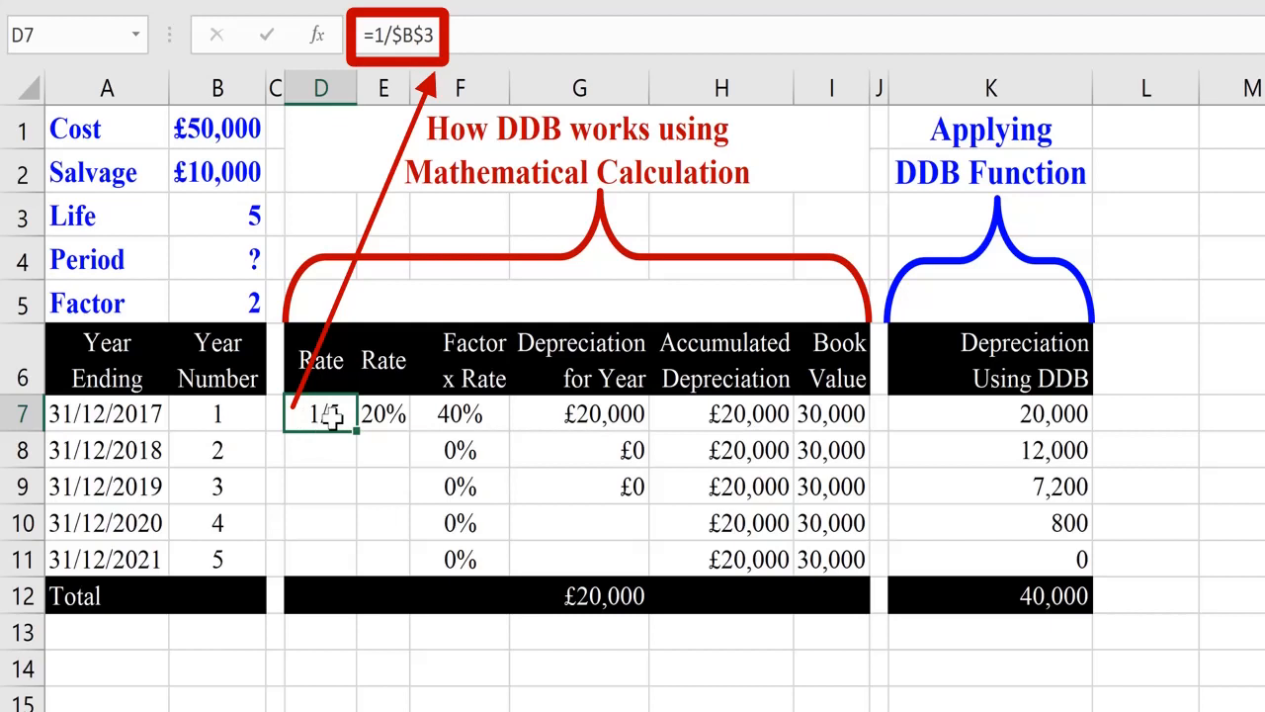
Review the fractional rate formula in D7 and fill it down one cell at a time through D11
{"action": "double_click", "coordinate": [332, 418]}
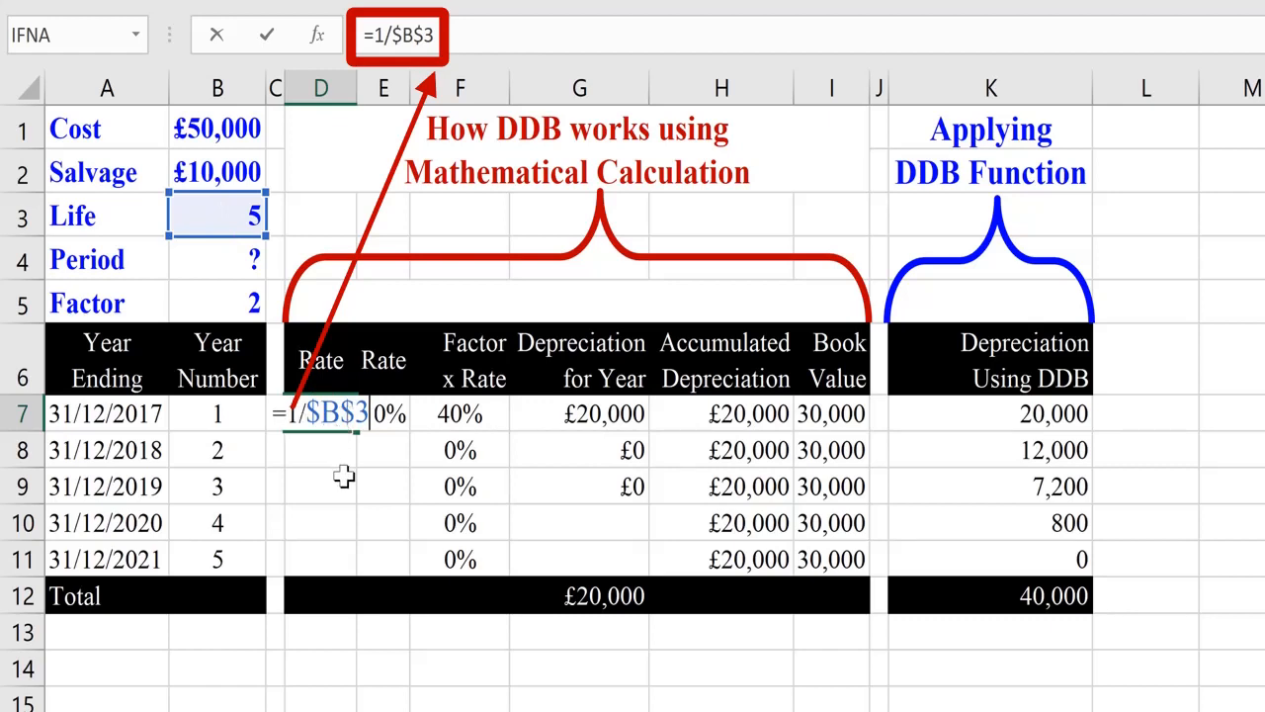
{"action": "key", "text": "ctrl+Return"}
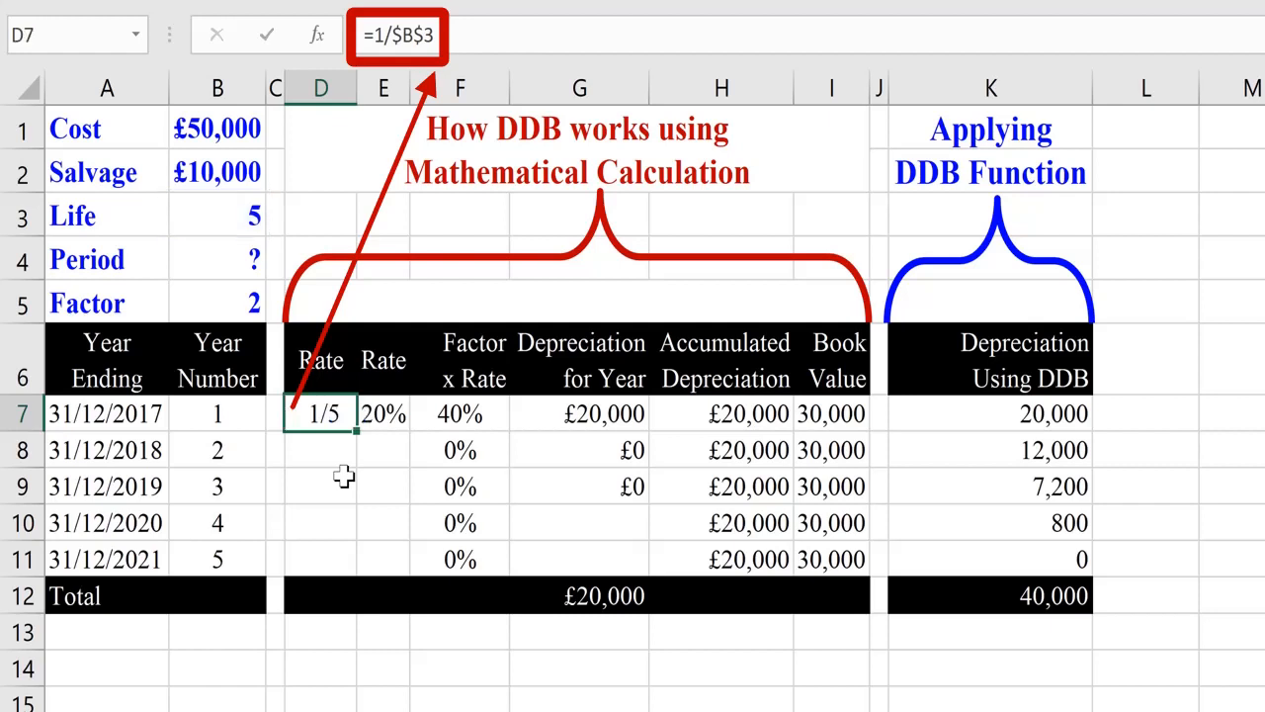
{"action": "key", "text": "Down"}
{"action": "key", "text": "ctrl+d"}
{"action": "key", "text": "Down"}
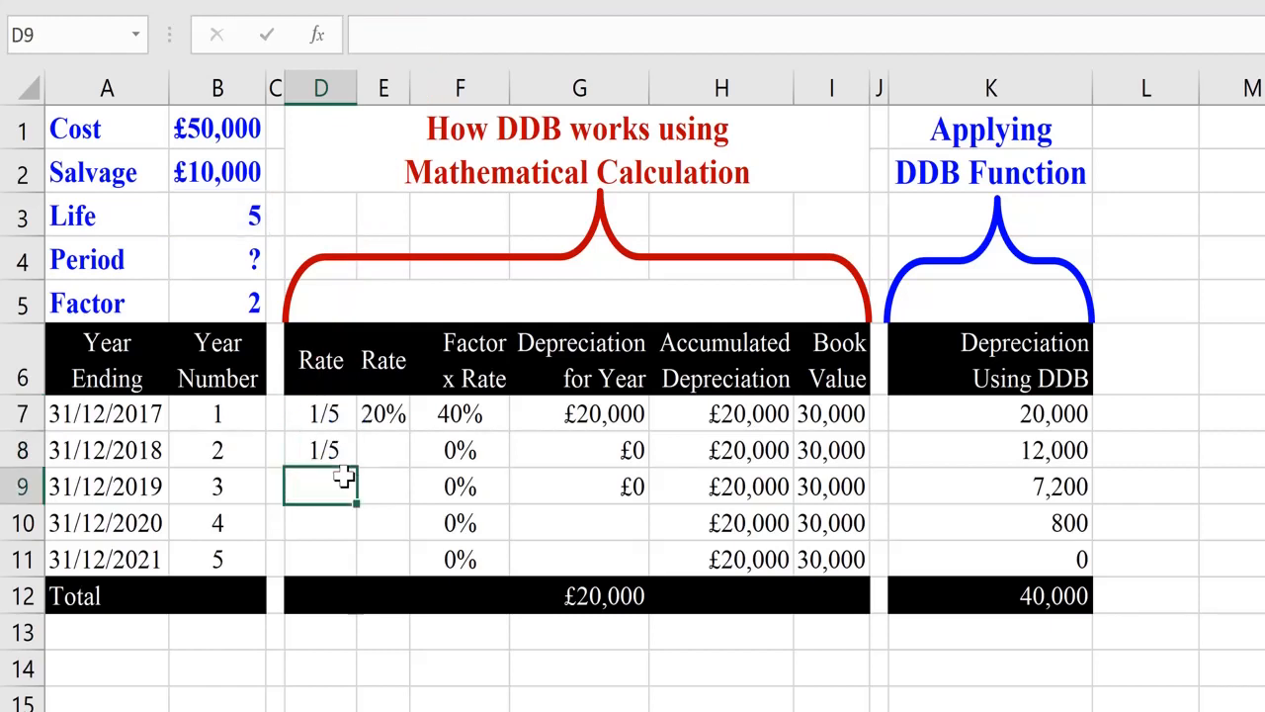
{"action": "key", "text": "ctrl+d"}
{"action": "key", "text": "Down"}
{"action": "key", "text": "ctrl+d"}
{"action": "key", "text": "Down"}
{"action": "key", "text": "ctrl+d"}
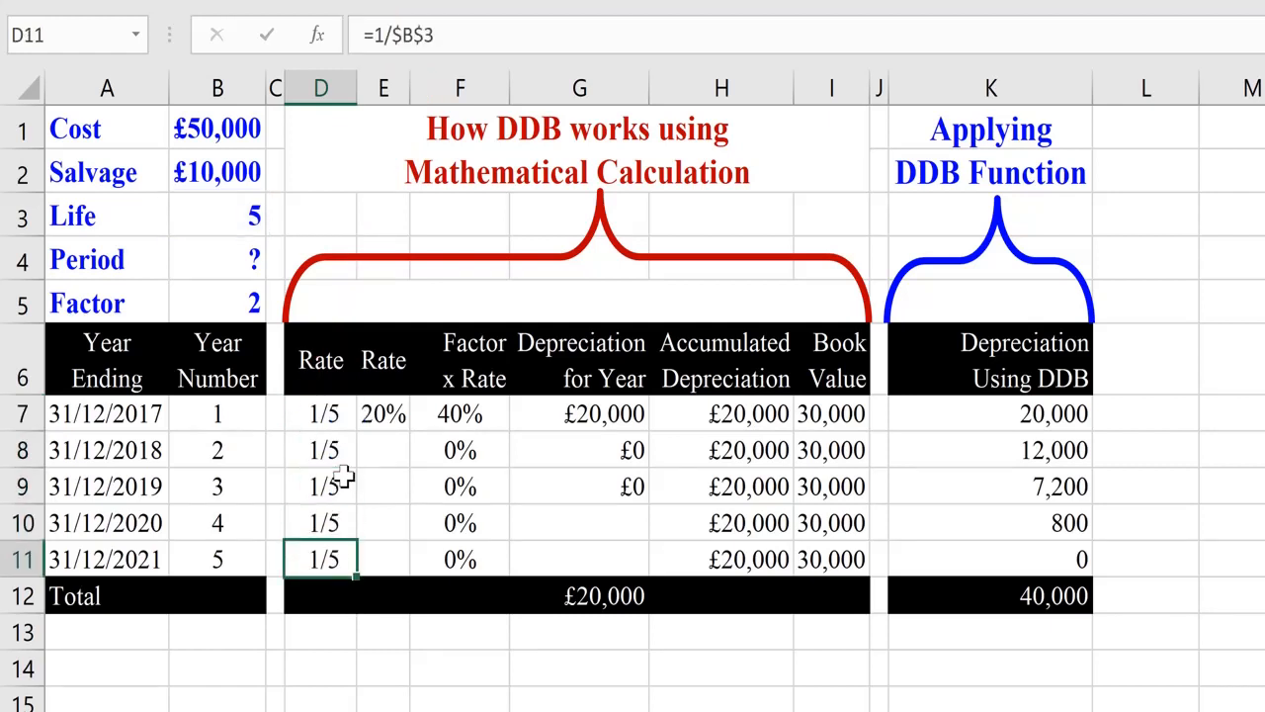
Check the cell reference in the first percentage Rate cell, E7, and copy it to E8:E11
{"action": "key", "text": "Up"}
{"action": "key", "text": "Up"}
{"action": "key", "text": "Up"}
{"action": "key", "text": "Up"}
{"action": "key", "text": "Right"}
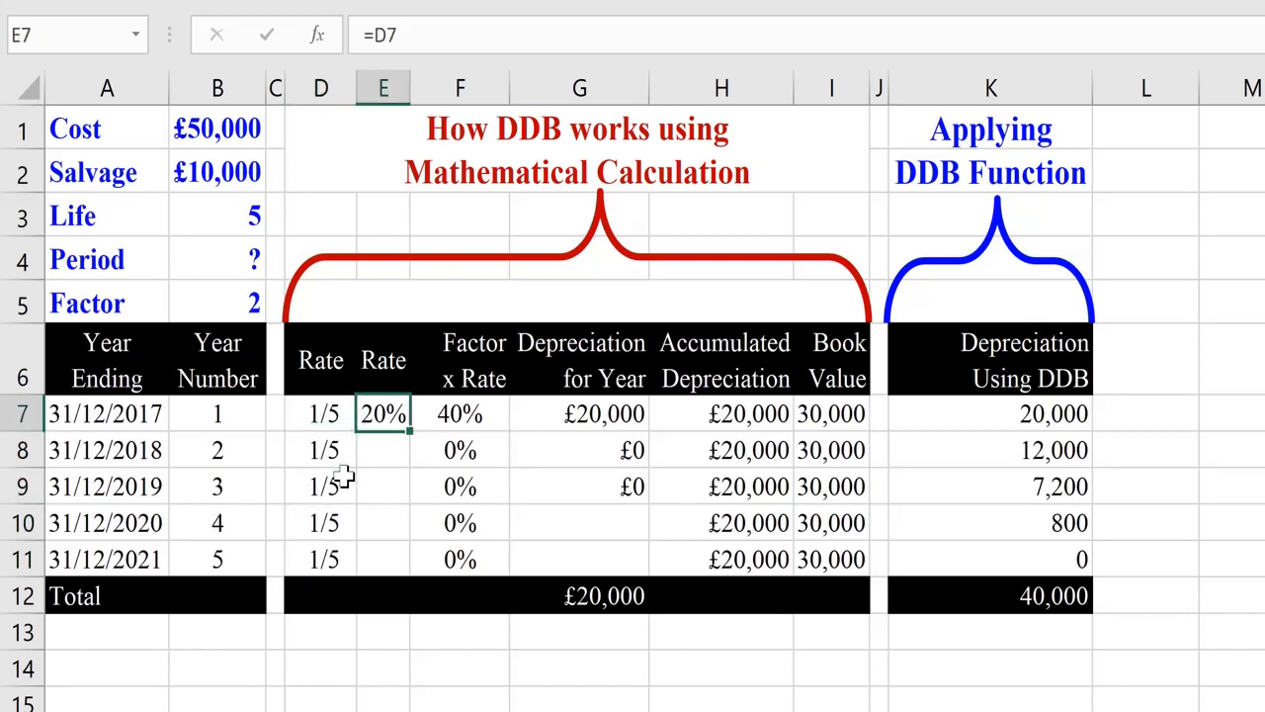
{"action": "key", "text": "F2"}
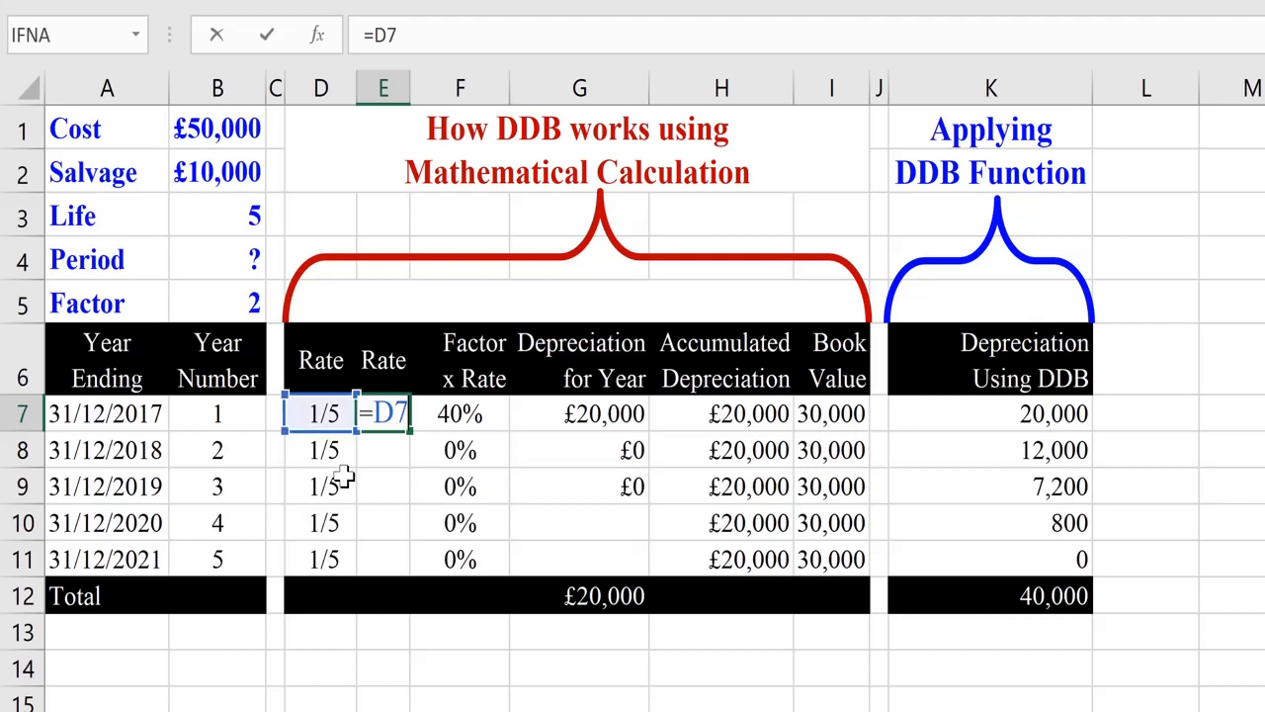
{"action": "key", "text": "Escape"}
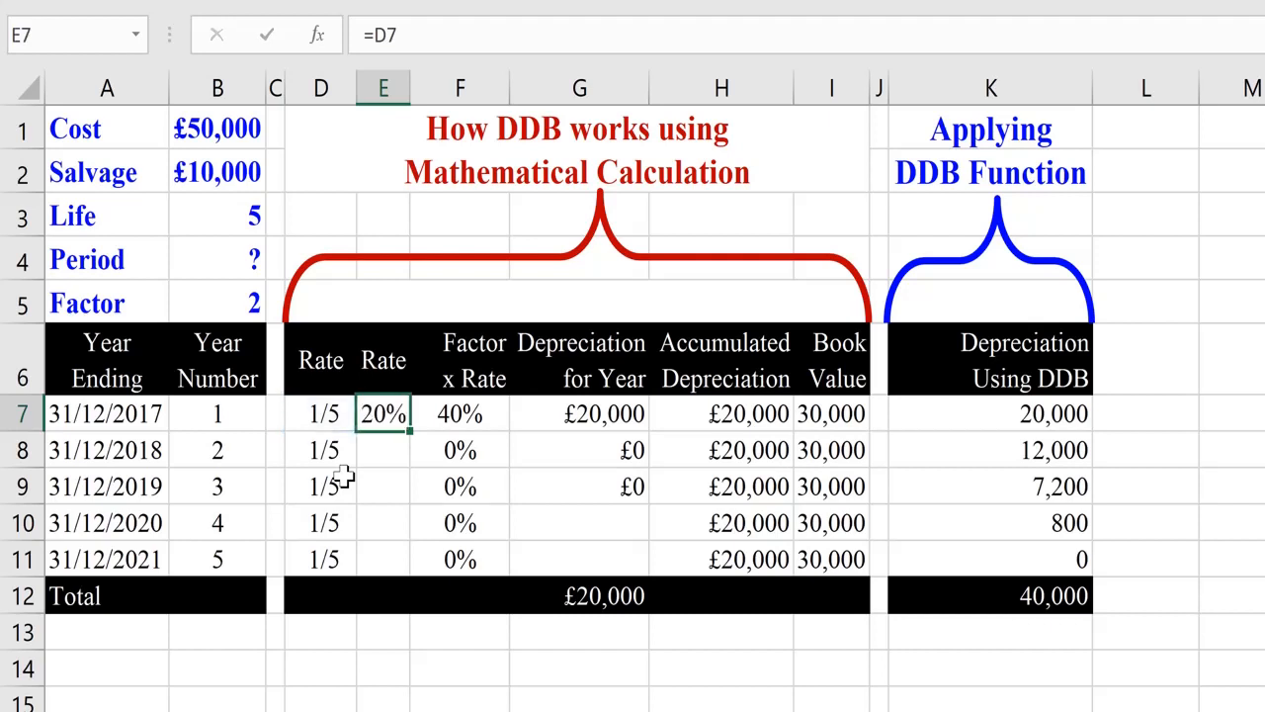
{"action": "key", "text": "ctrl+c"}
{"action": "key", "text": "Down"}
{"action": "key", "text": "shift+Down"}
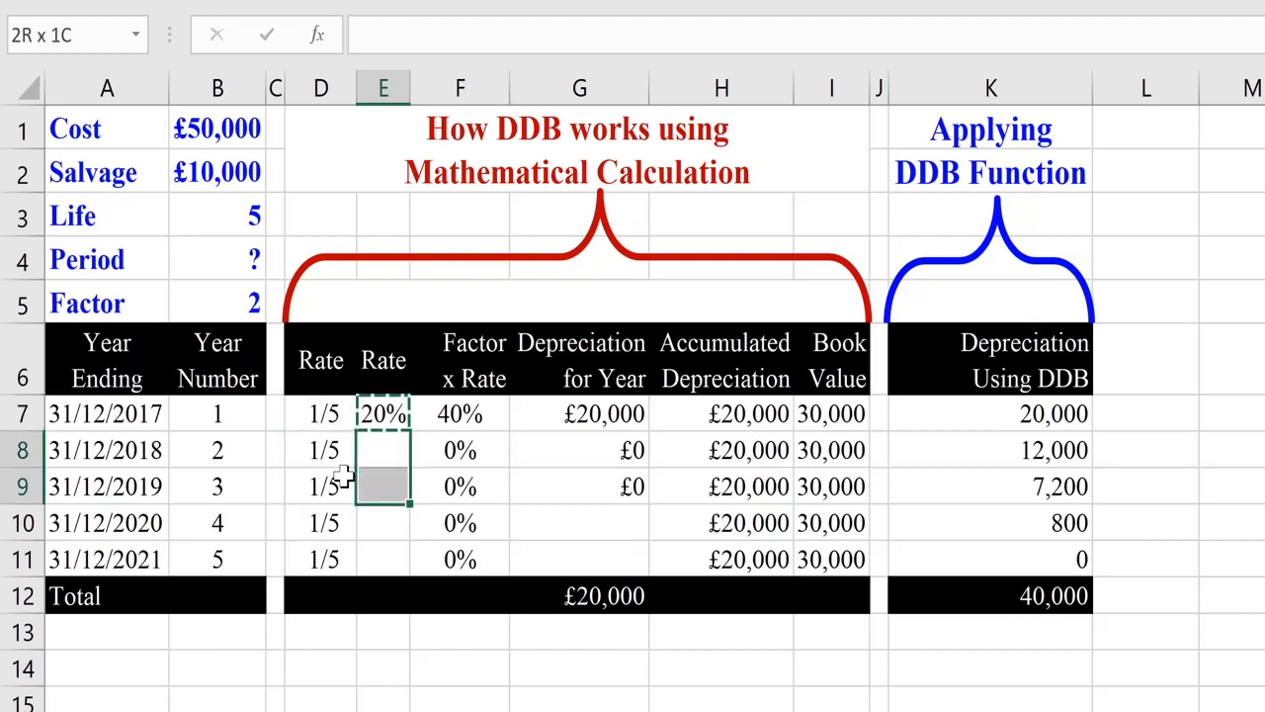
{"action": "key", "text": "shift+Down"}
{"action": "key", "text": "shift+Down"}
{"action": "key", "text": "ctrl+v"}
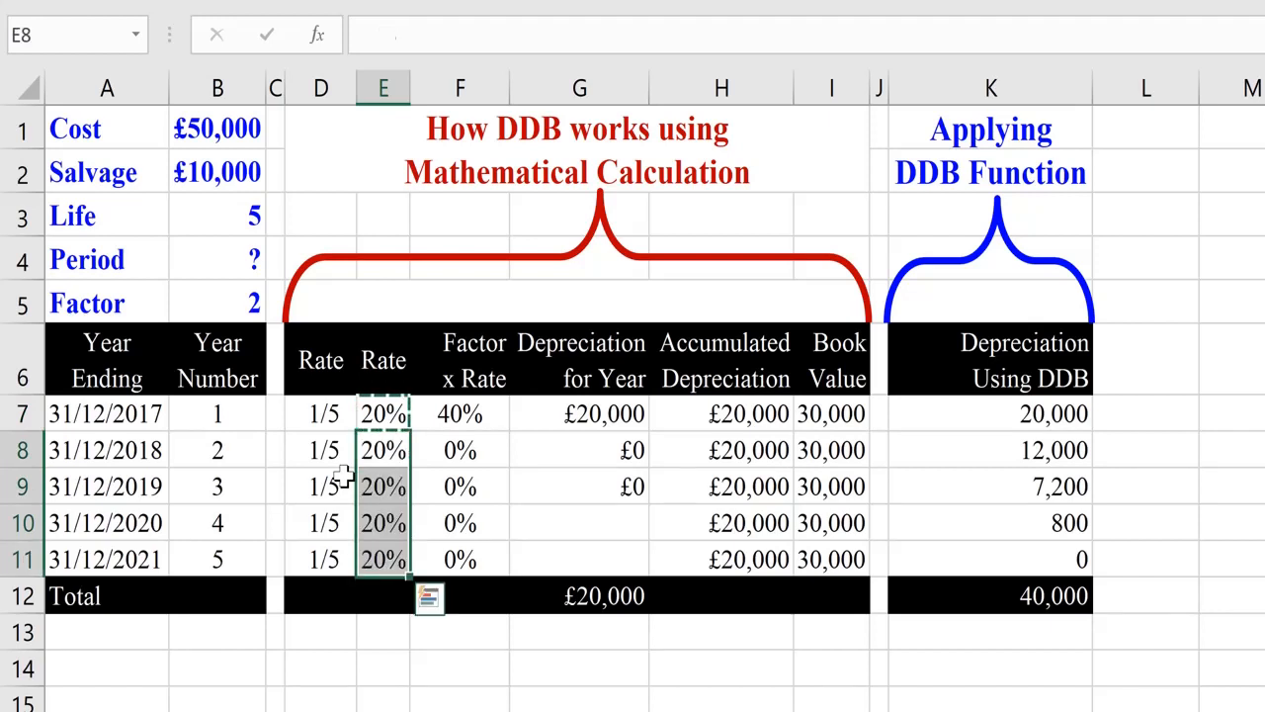
{"action": "key", "text": "Escape"}
Examine the Factor x Rate heading, the factor input in B5 and the formula in F7 that uses it
{"action": "key", "text": "Up"}
{"action": "key", "text": "Right"}
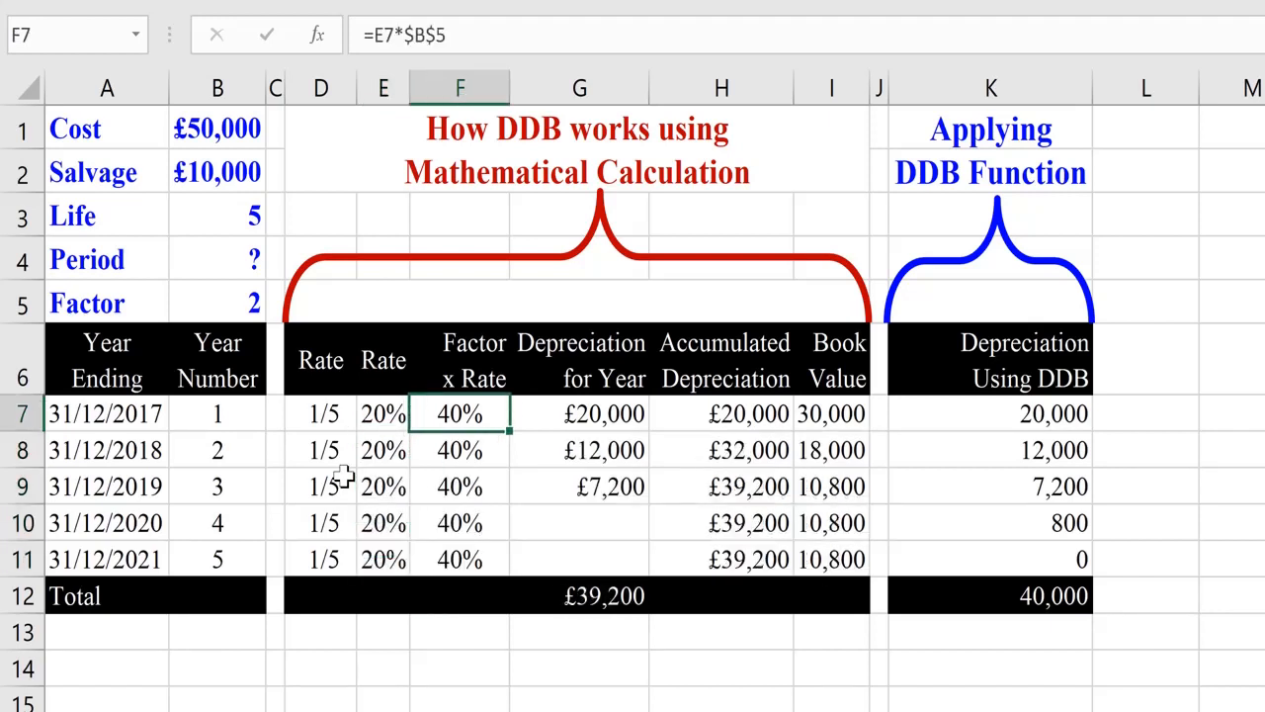
{"action": "key", "text": "Up"}
{"action": "key", "text": "Up"}
{"action": "key", "text": "Down"}
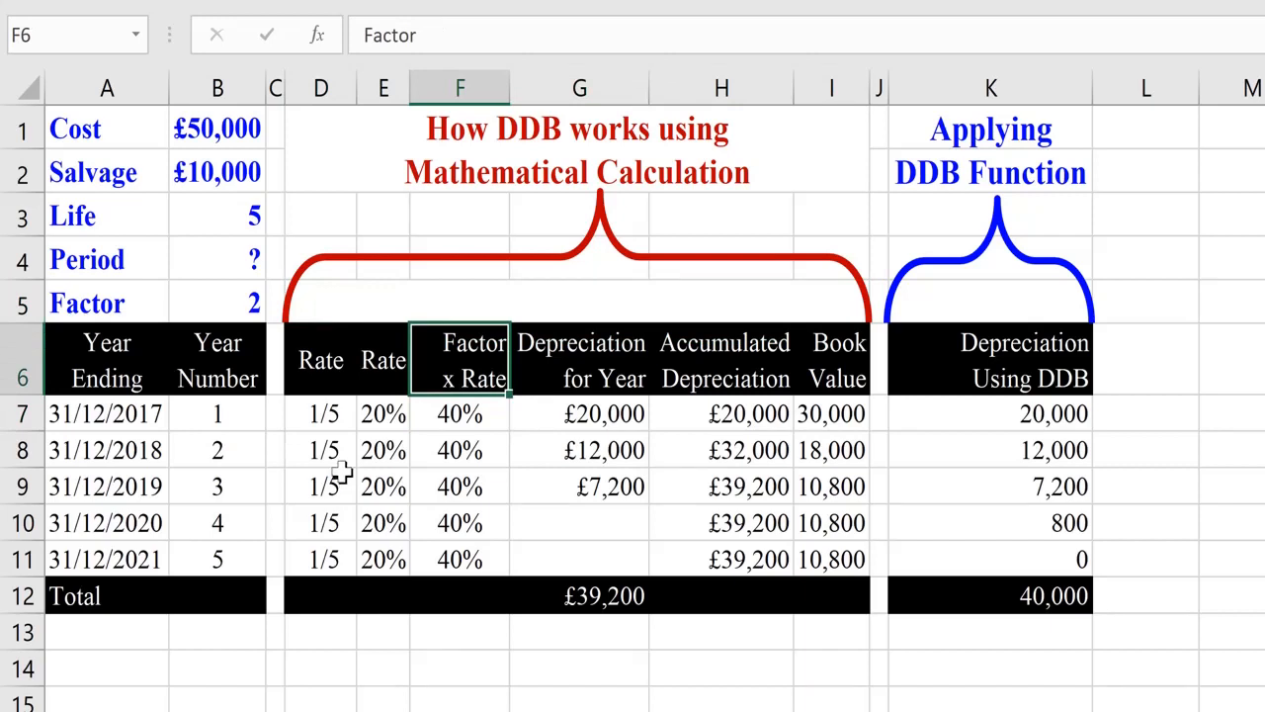
{"action": "left_click", "coordinate": [218, 297]}
{"action": "key", "text": "Left"}
{"action": "key", "text": "Right"}
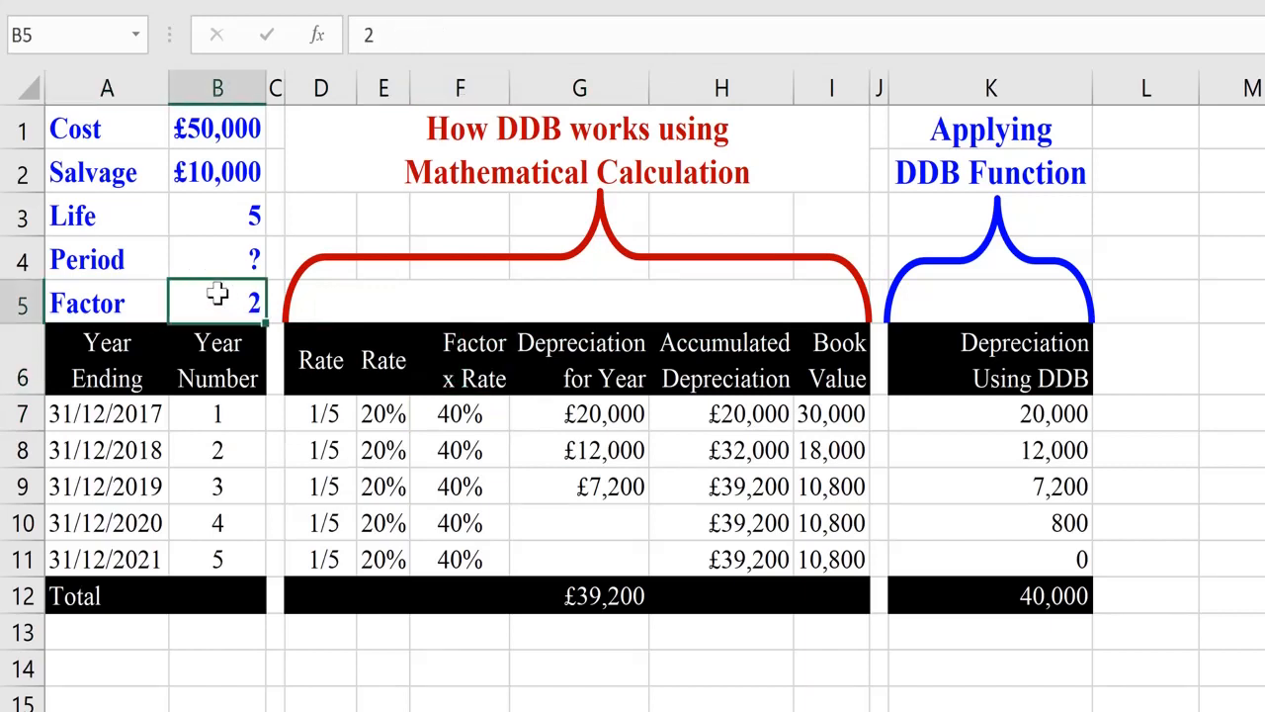
{"action": "left_click", "coordinate": [452, 411]}
{"action": "double_click", "coordinate": [452, 411]}
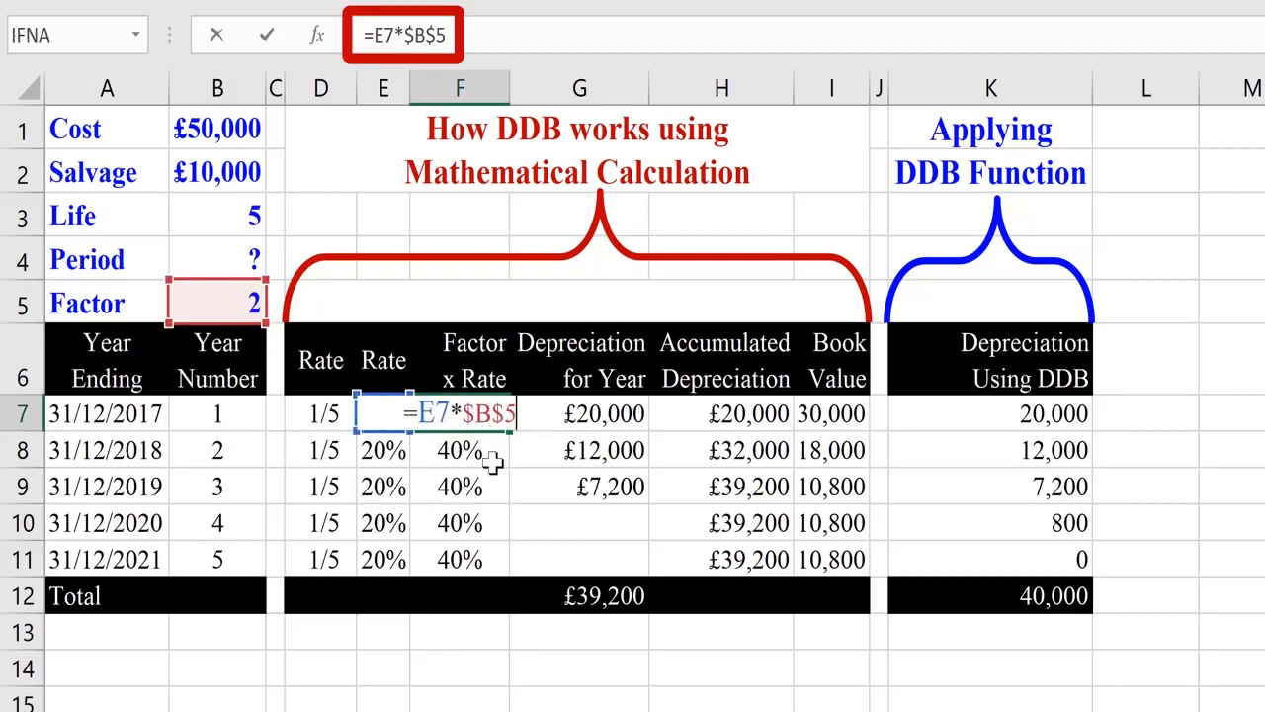
{"action": "key", "text": "ctrl+Return"}
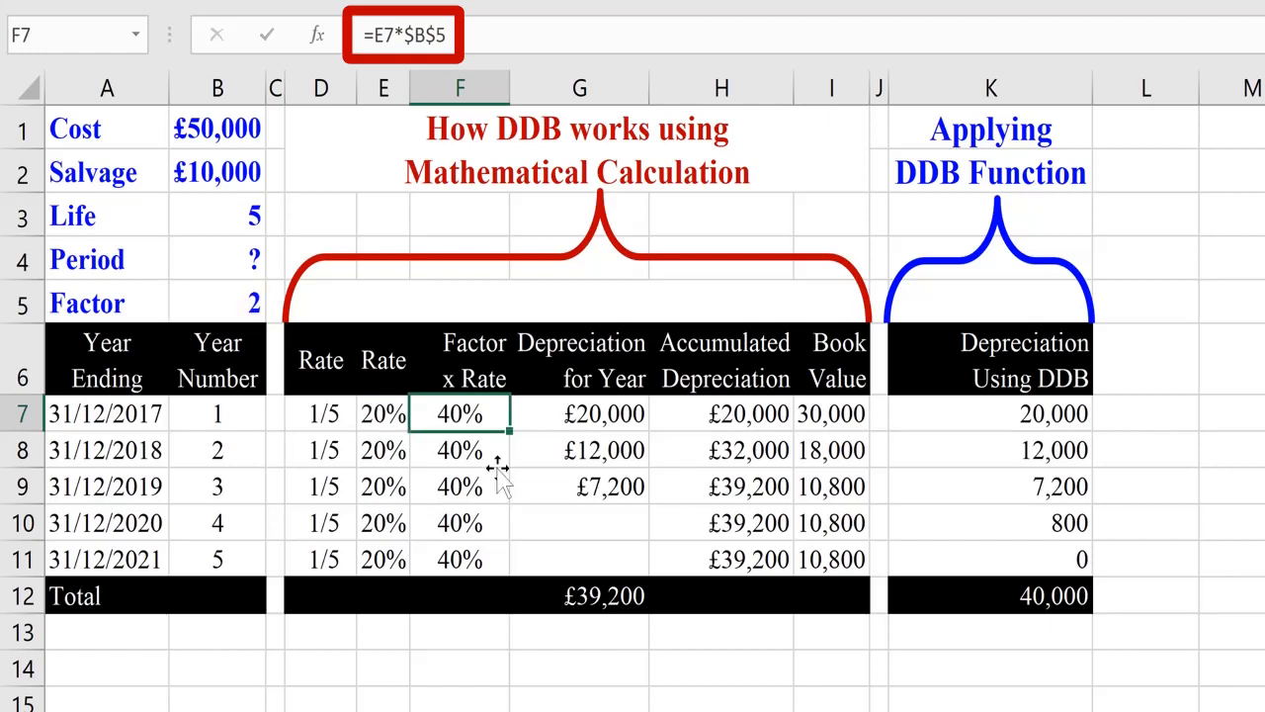
Examine the Factor x Rate formulas in F8 through F11 one by one and return to F7
{"action": "key", "text": "Down"}
{"action": "key", "text": "F2"}
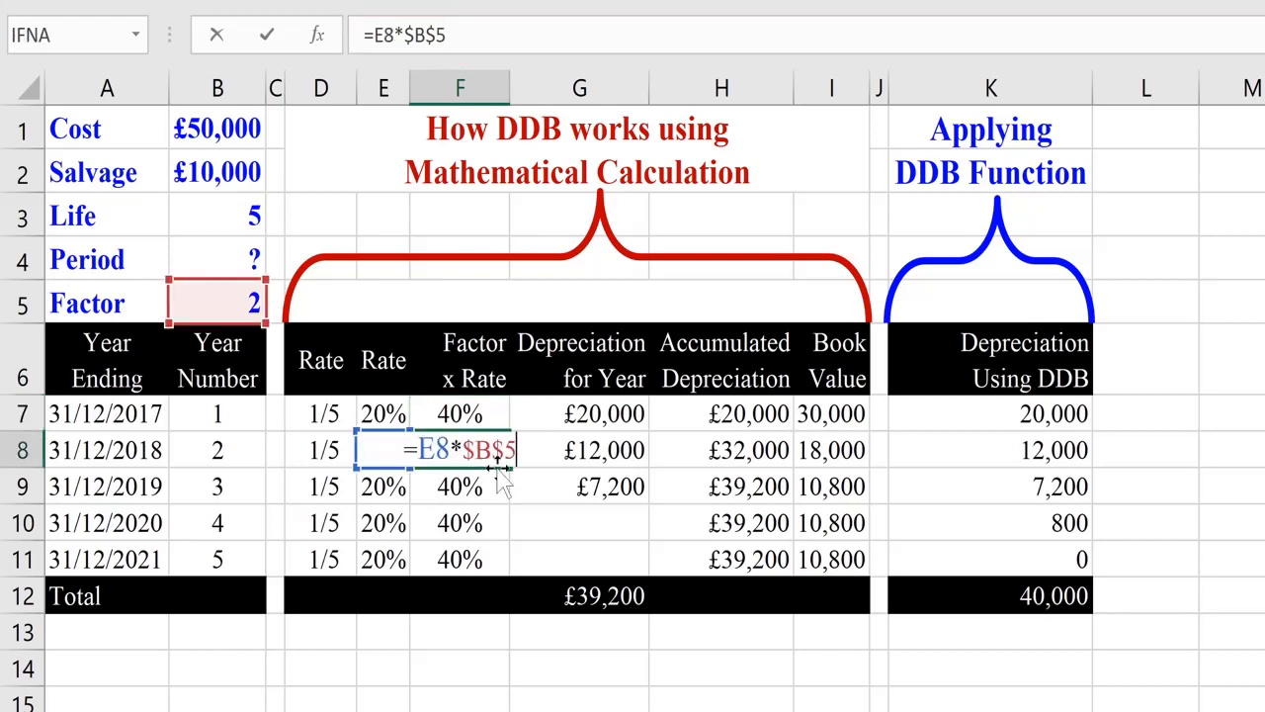
{"action": "key", "text": "Return"}
{"action": "key", "text": "F2"}
{"action": "key", "text": "Return"}
{"action": "key", "text": "F2"}
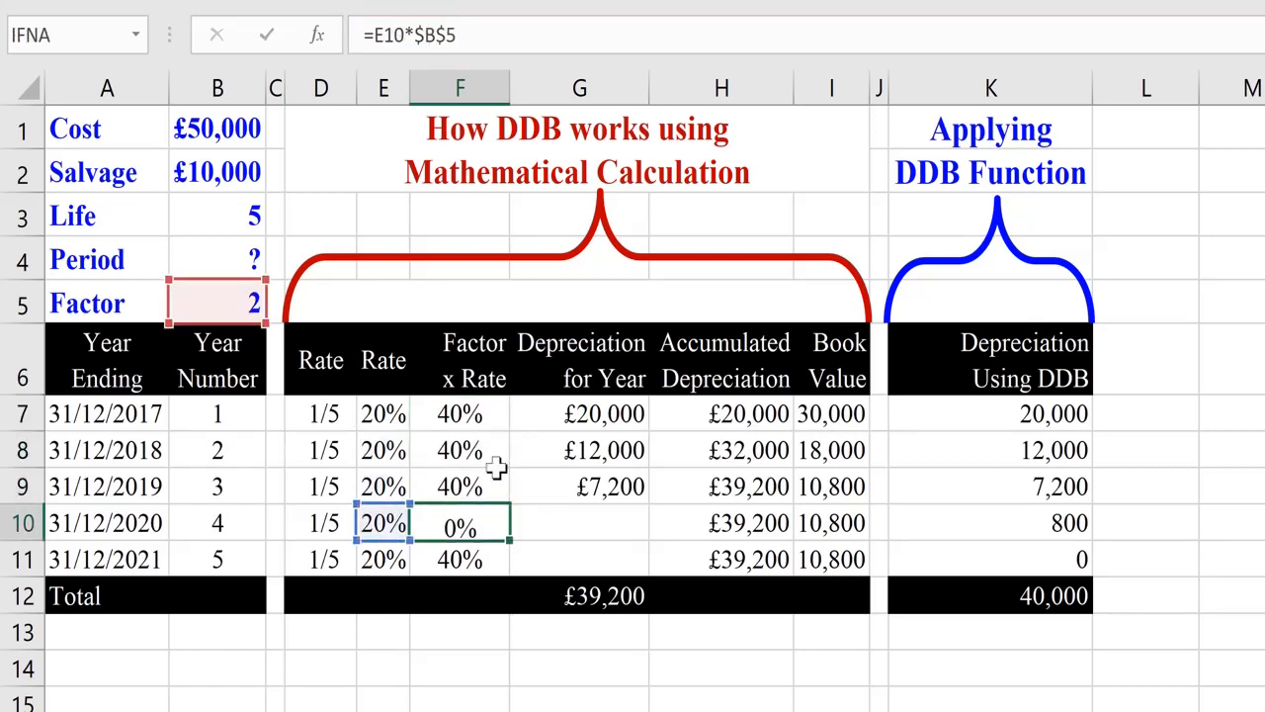
{"action": "key", "text": "Return"}
{"action": "key", "text": "F2"}
{"action": "key", "text": "Escape"}
{"action": "key", "text": "Up"}
{"action": "key", "text": "Up"}
{"action": "key", "text": "Up"}
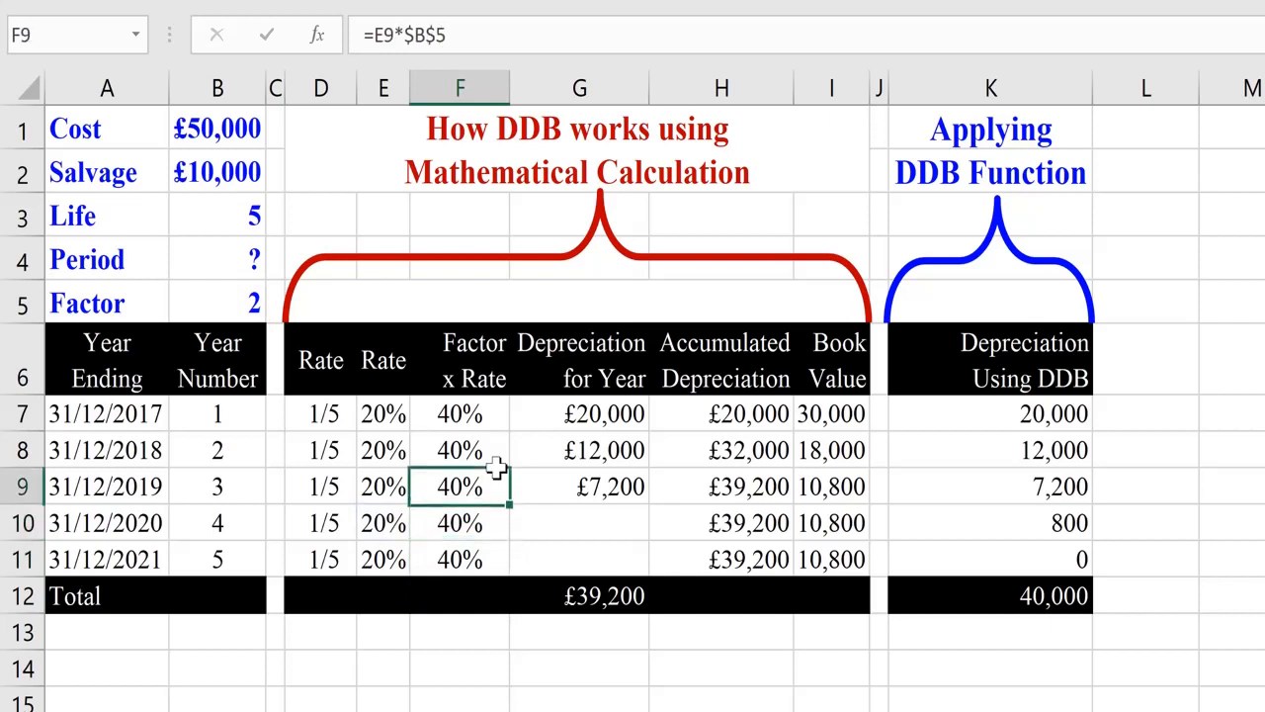
{"action": "key", "text": "Up"}
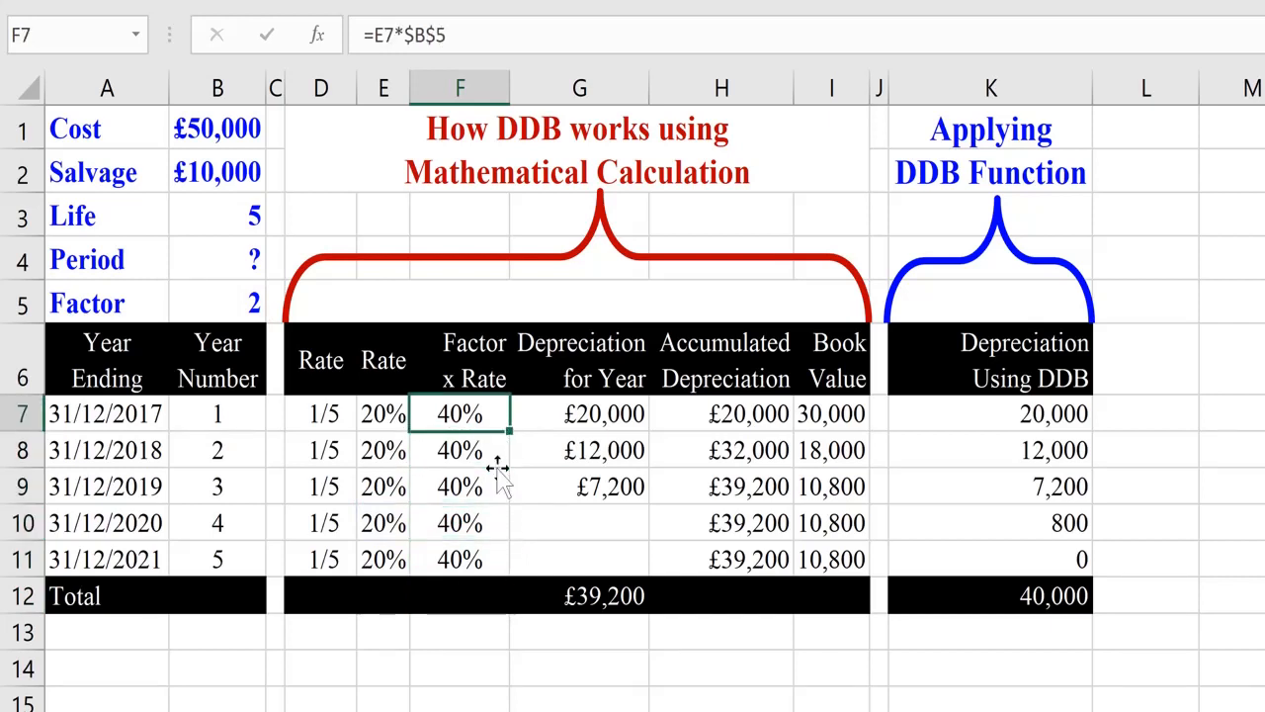
Examine which cells the first-year depreciation formula in G7 refers to
{"action": "key", "text": "Right"}
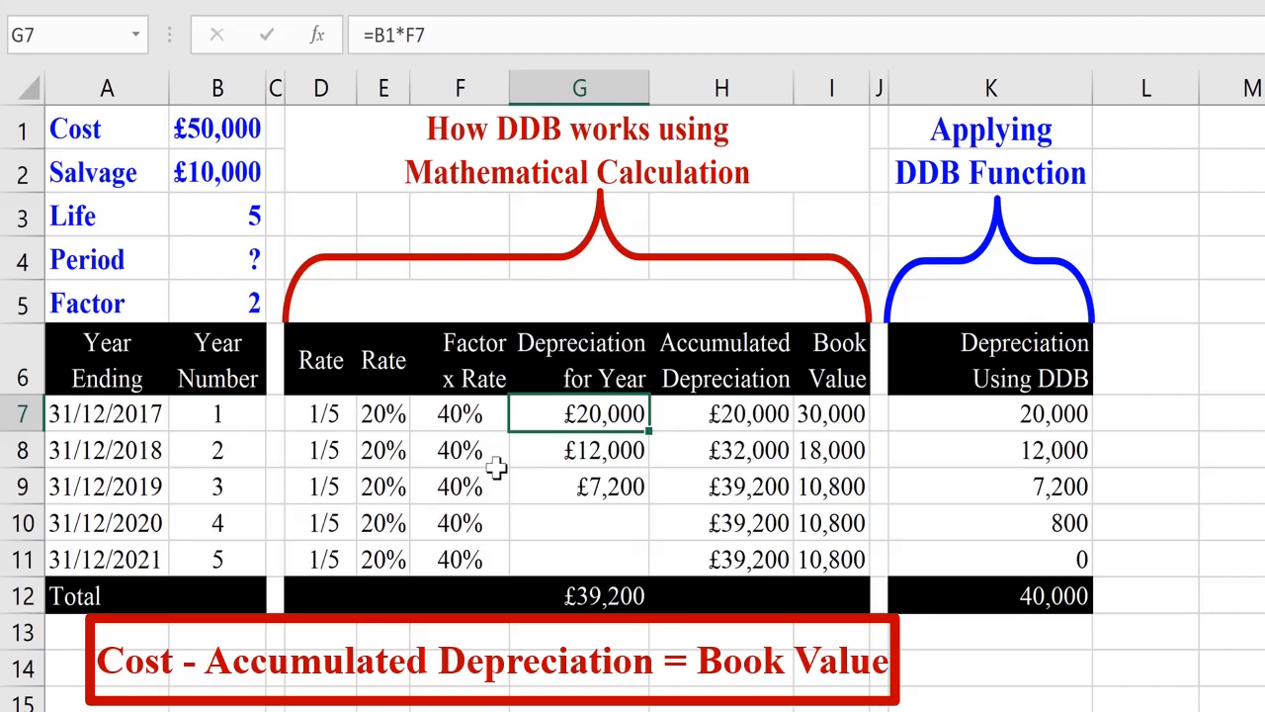
{"action": "key", "text": "F2"}
{"action": "key", "text": "Escape"}
{"action": "key", "text": "F2"}
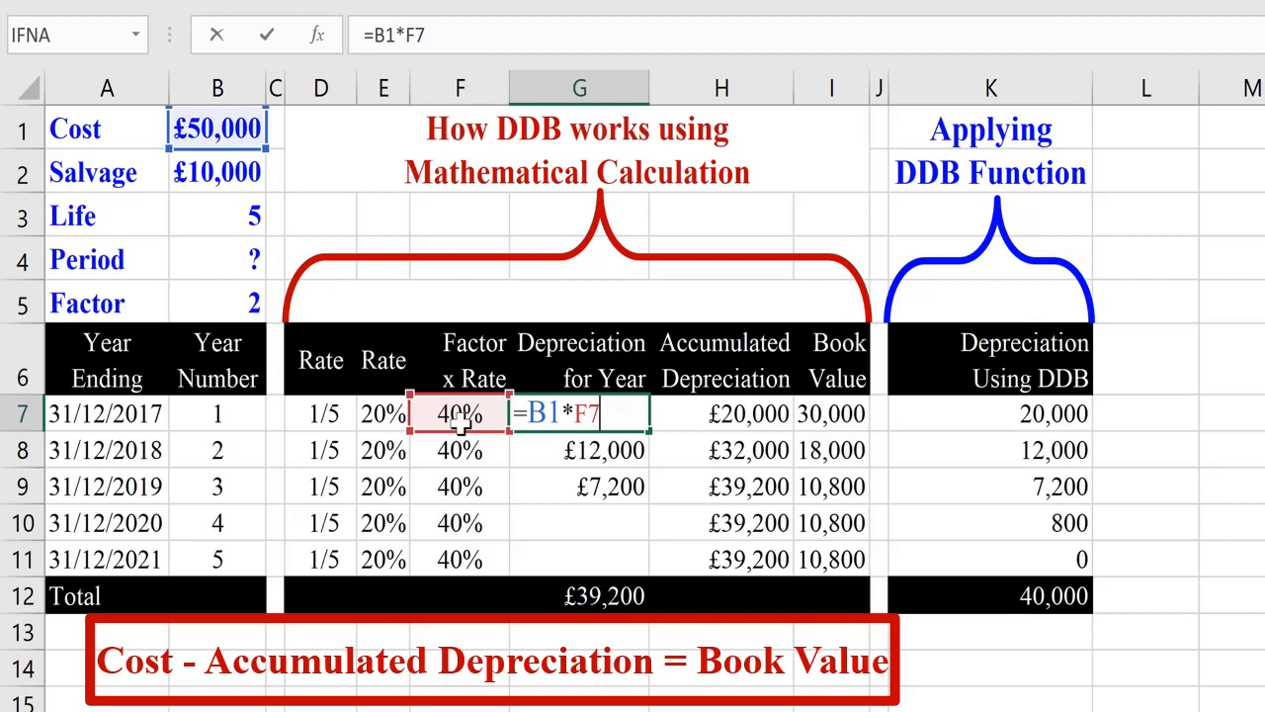
{"action": "key", "text": "Escape"}
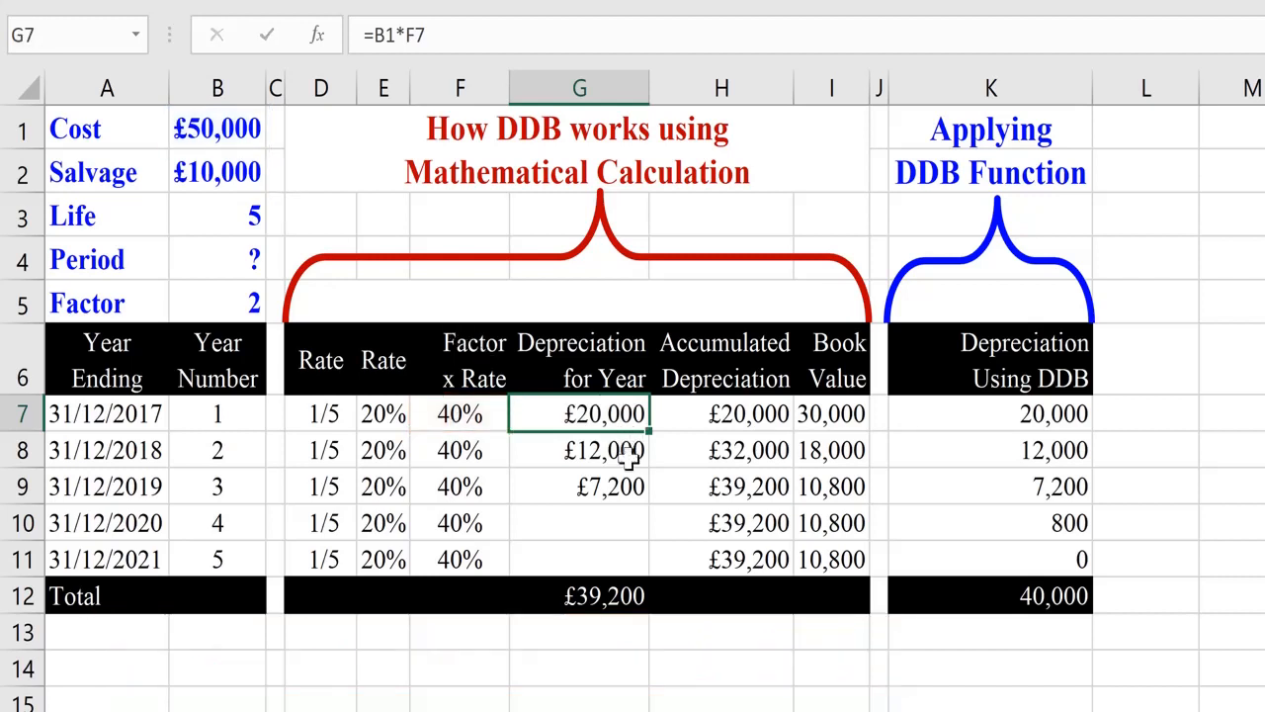
Copy the accumulated depreciation formula from H7 to H8:H11 and check the summed range in H11
{"action": "left_click", "coordinate": [727, 425]}
{"action": "key", "text": "F2"}
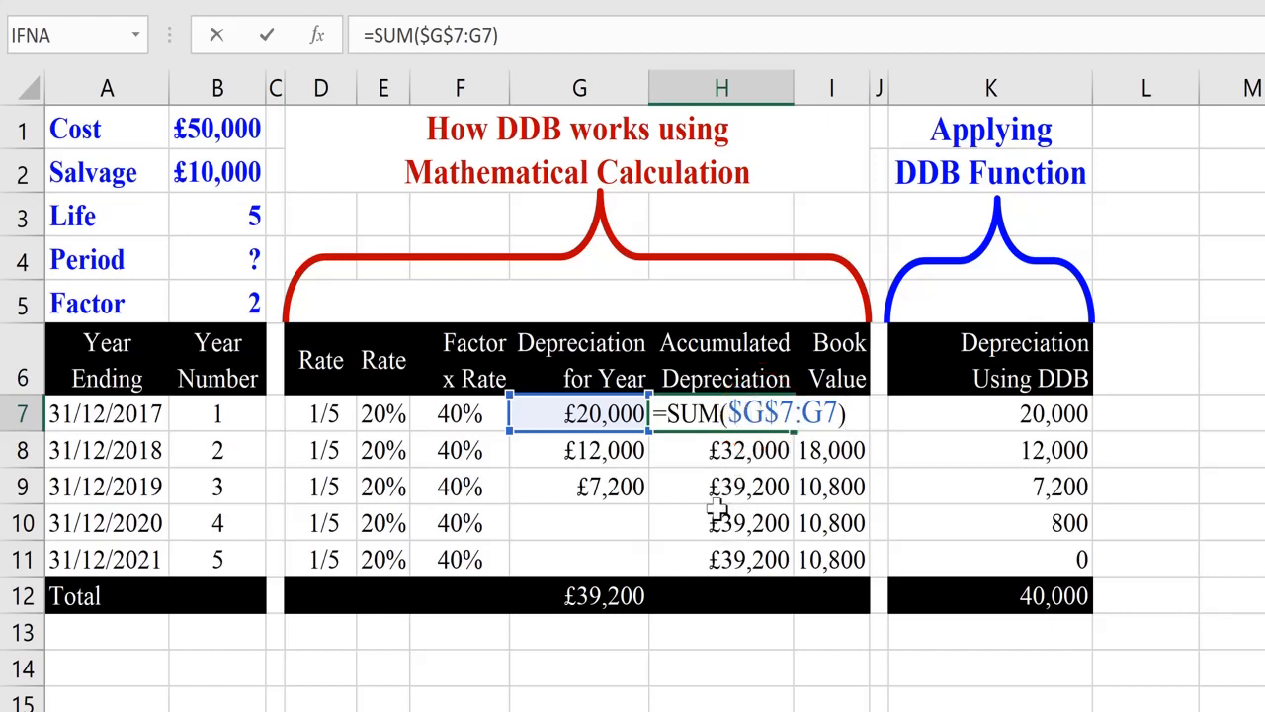
{"action": "key", "text": "Escape"}
{"action": "key", "text": "ctrl+c"}
{"action": "key", "text": "Down"}
{"action": "key", "text": "ctrl+shift+Down"}
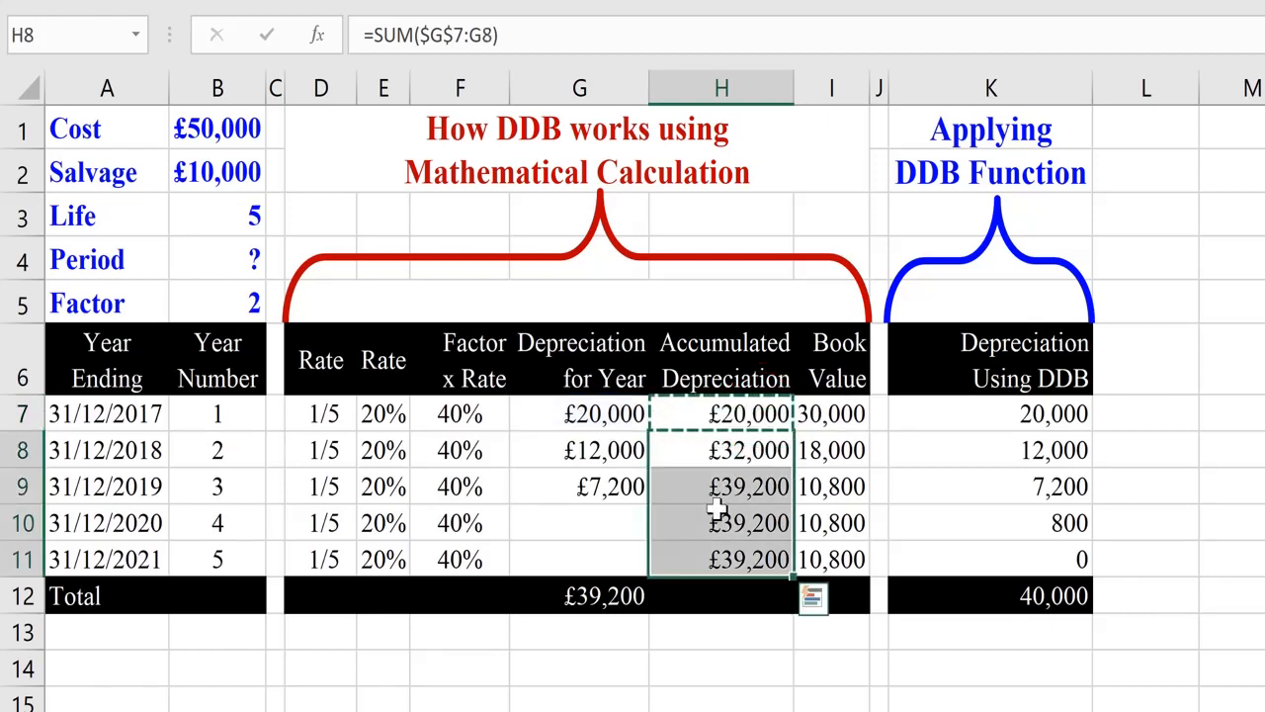
{"action": "key", "text": "Return"}
{"action": "key", "text": "Down"}
{"action": "key", "text": "Down"}
{"action": "key", "text": "Down"}
{"action": "key", "text": "F2"}
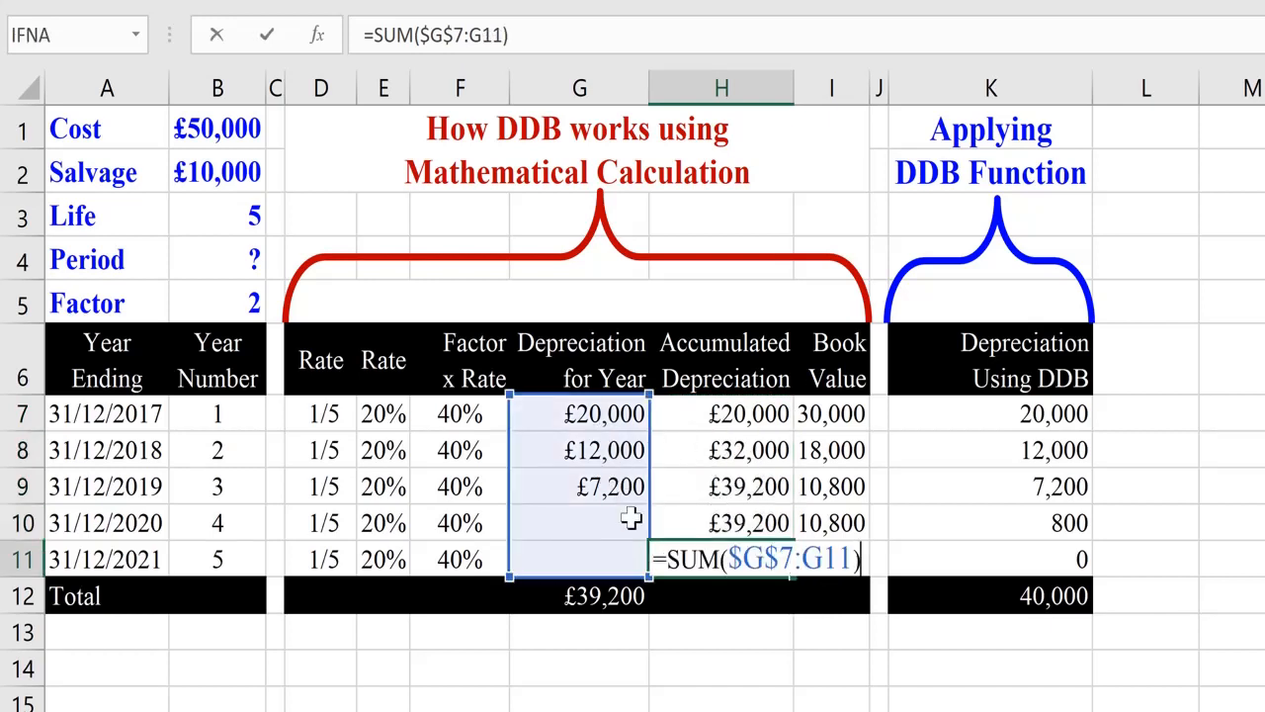
{"action": "key", "text": "Escape"}
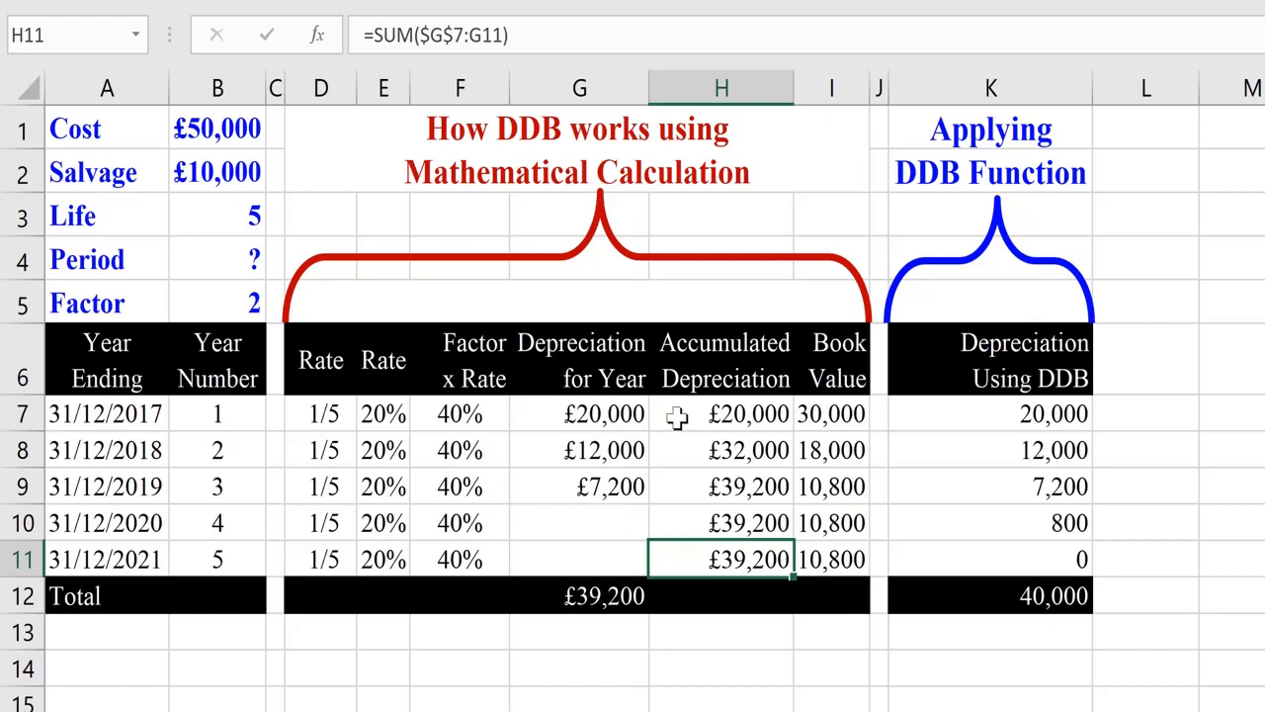
Examine the cell references of the Book Value formulas in I7, I8 and I9
{"action": "left_click", "coordinate": [816, 411]}
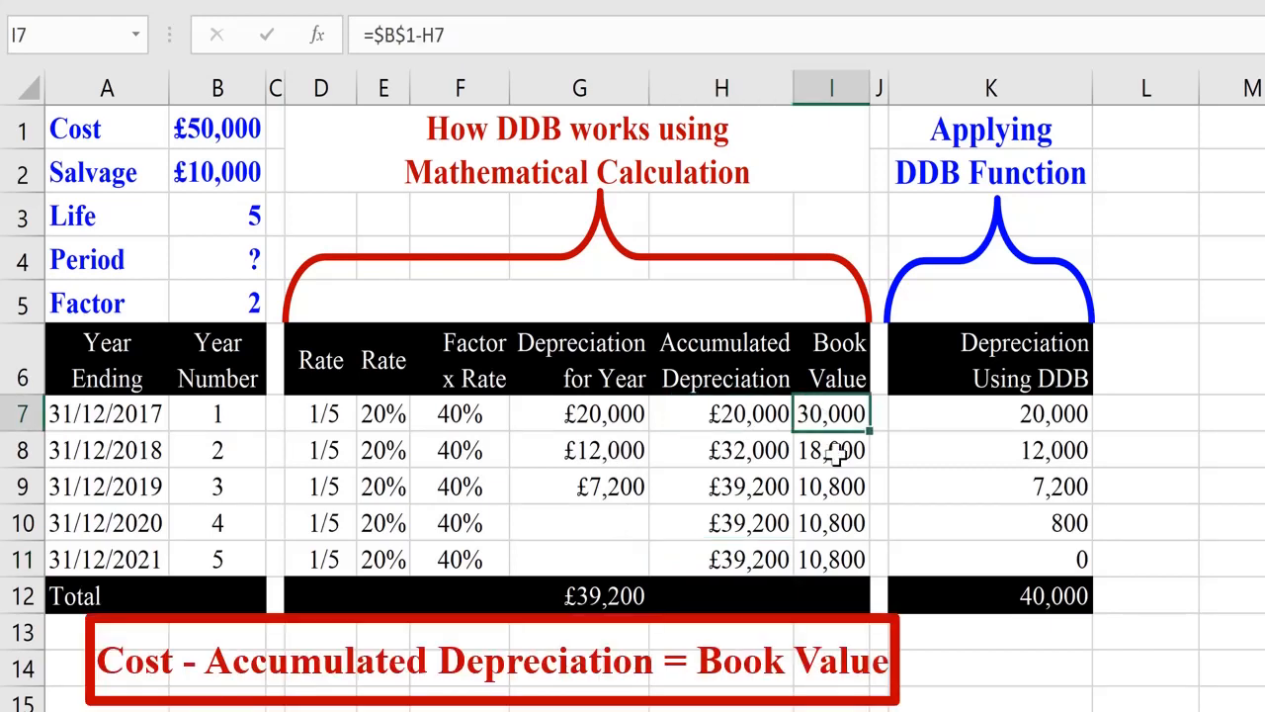
{"action": "key", "text": "F2"}
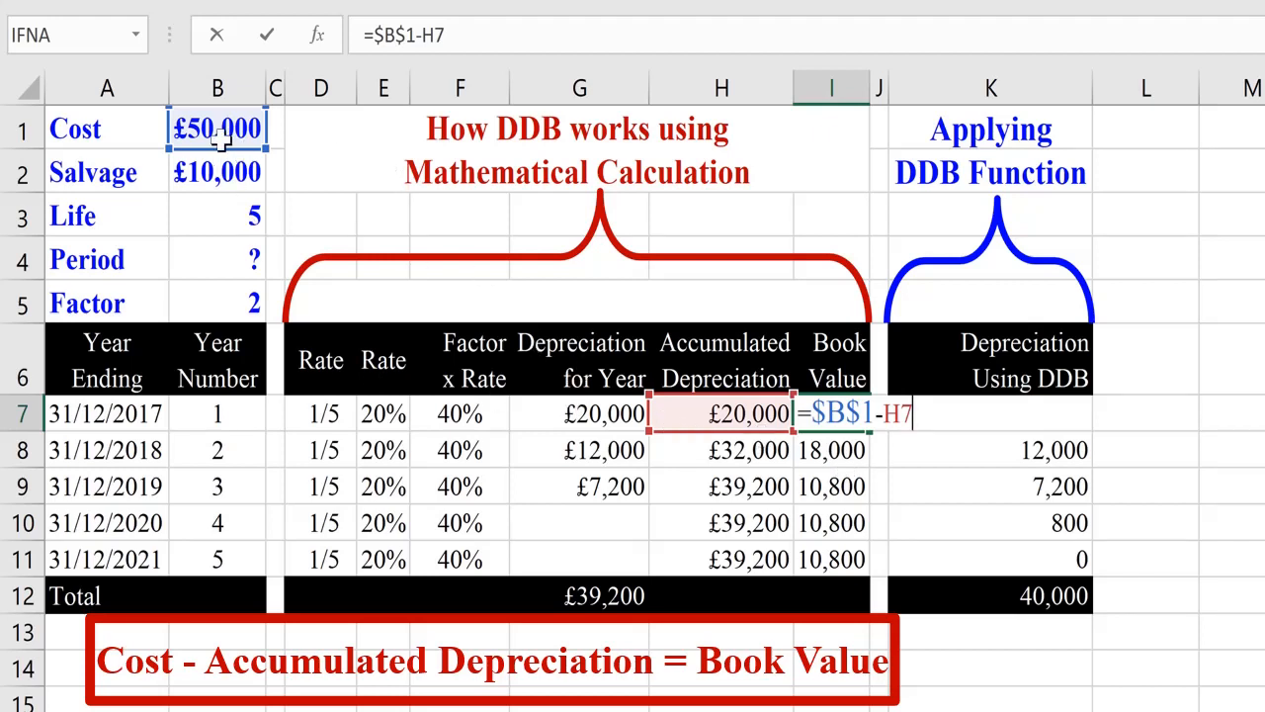
{"action": "key", "text": "Escape"}
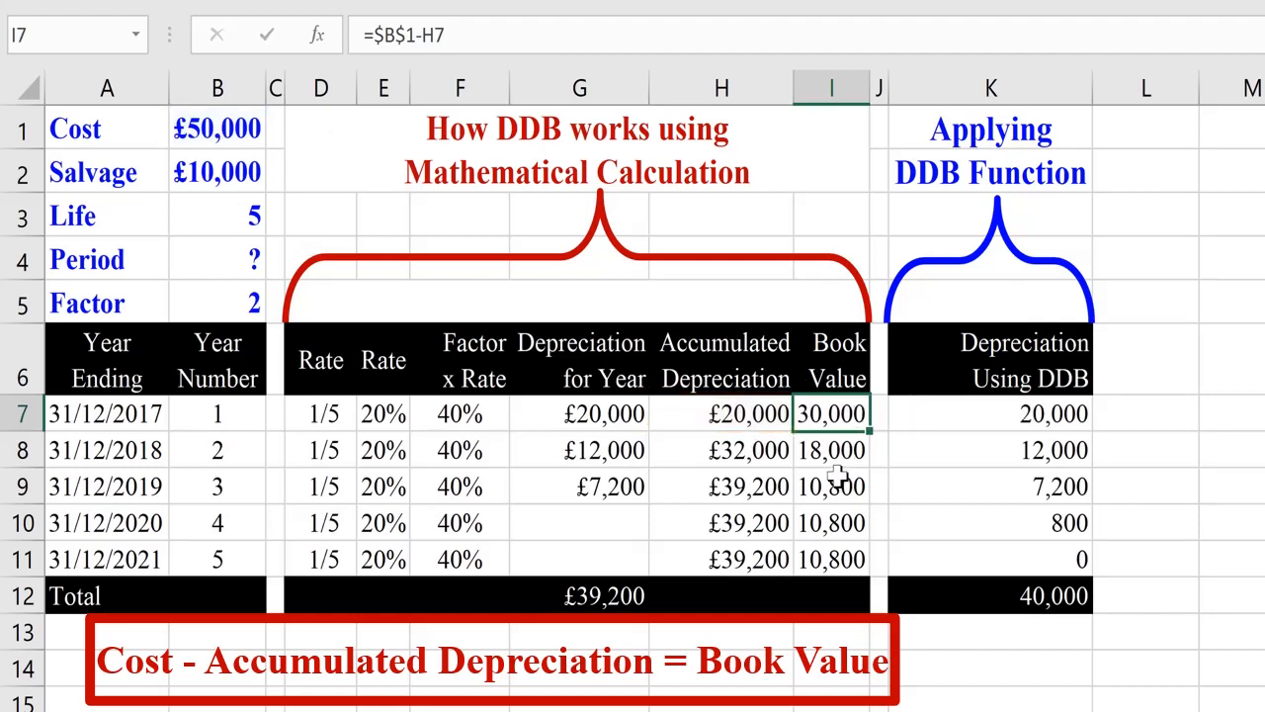
{"action": "key", "text": "F2"}
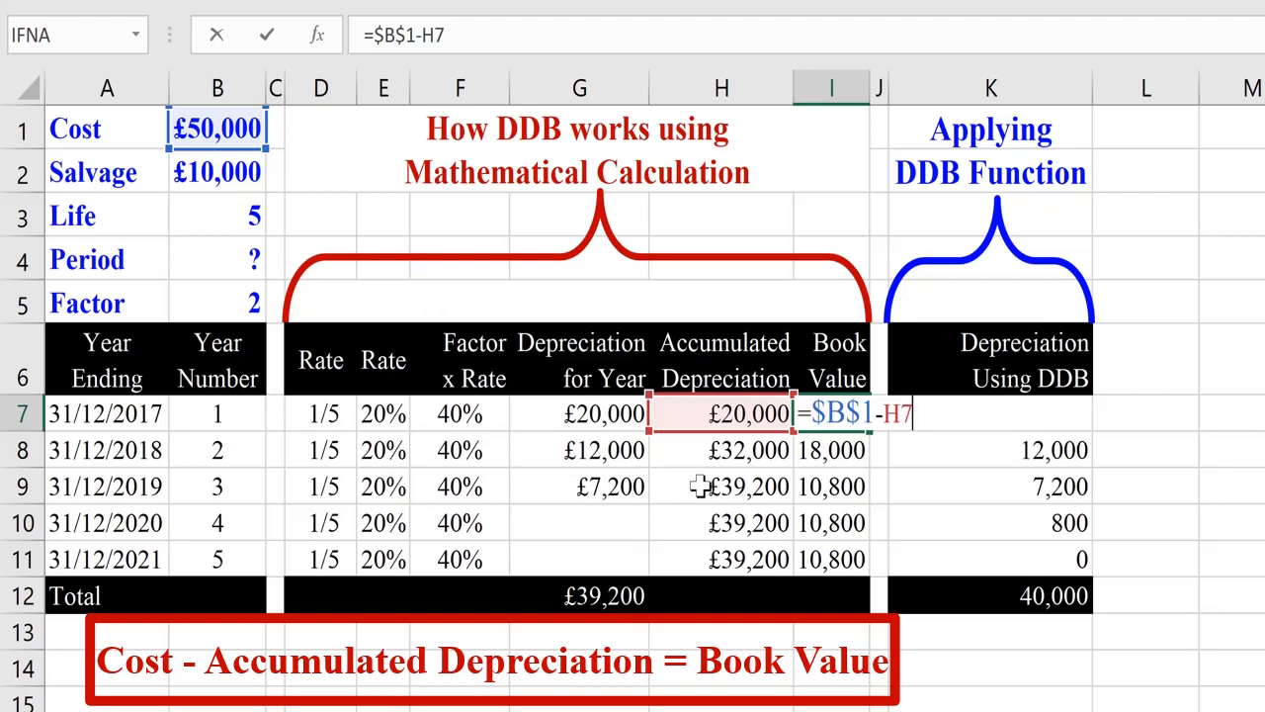
{"action": "key", "text": "ctrl+Return"}
{"action": "key", "text": "Down"}
{"action": "key", "text": "F2"}
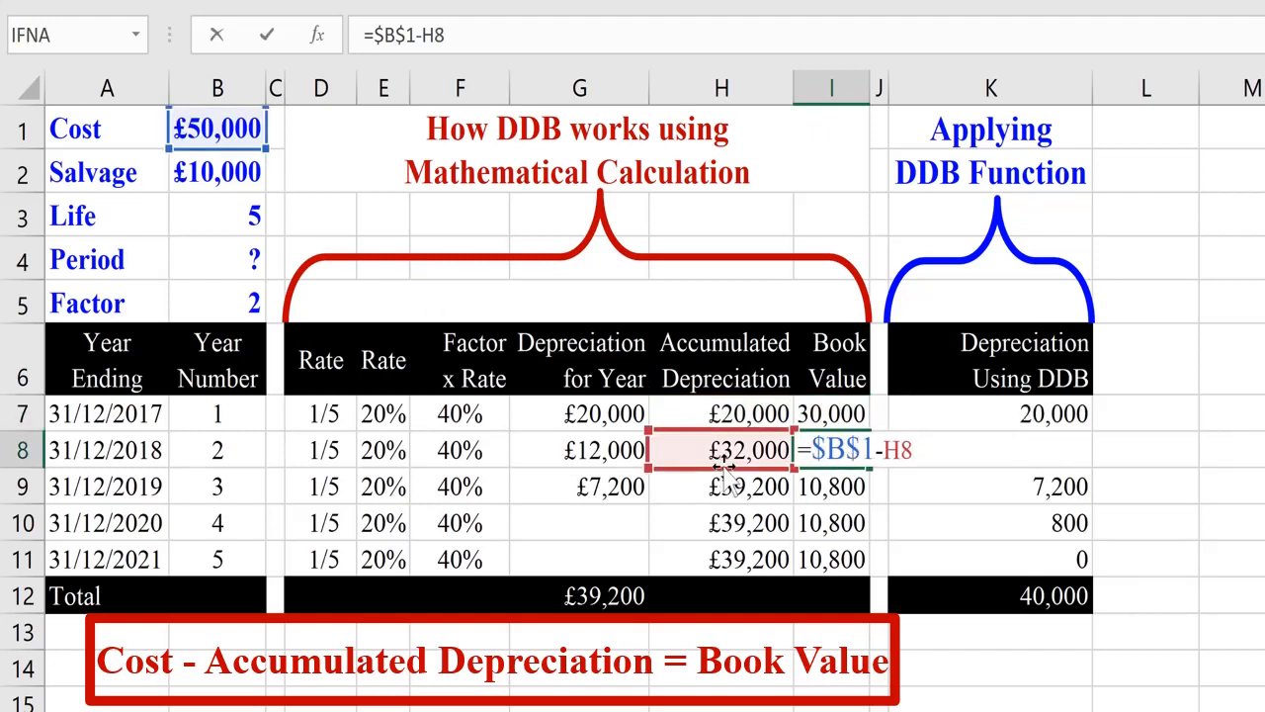
{"action": "key", "text": "Return"}
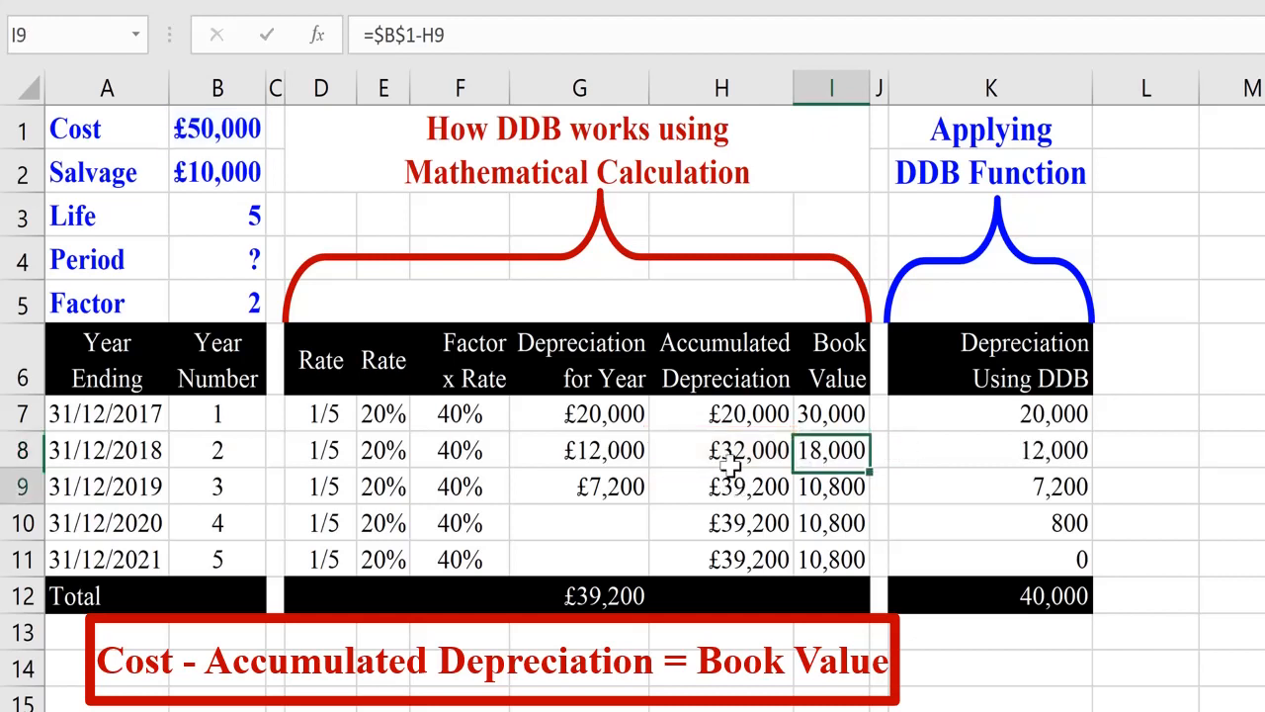
{"action": "key", "text": "F2"}
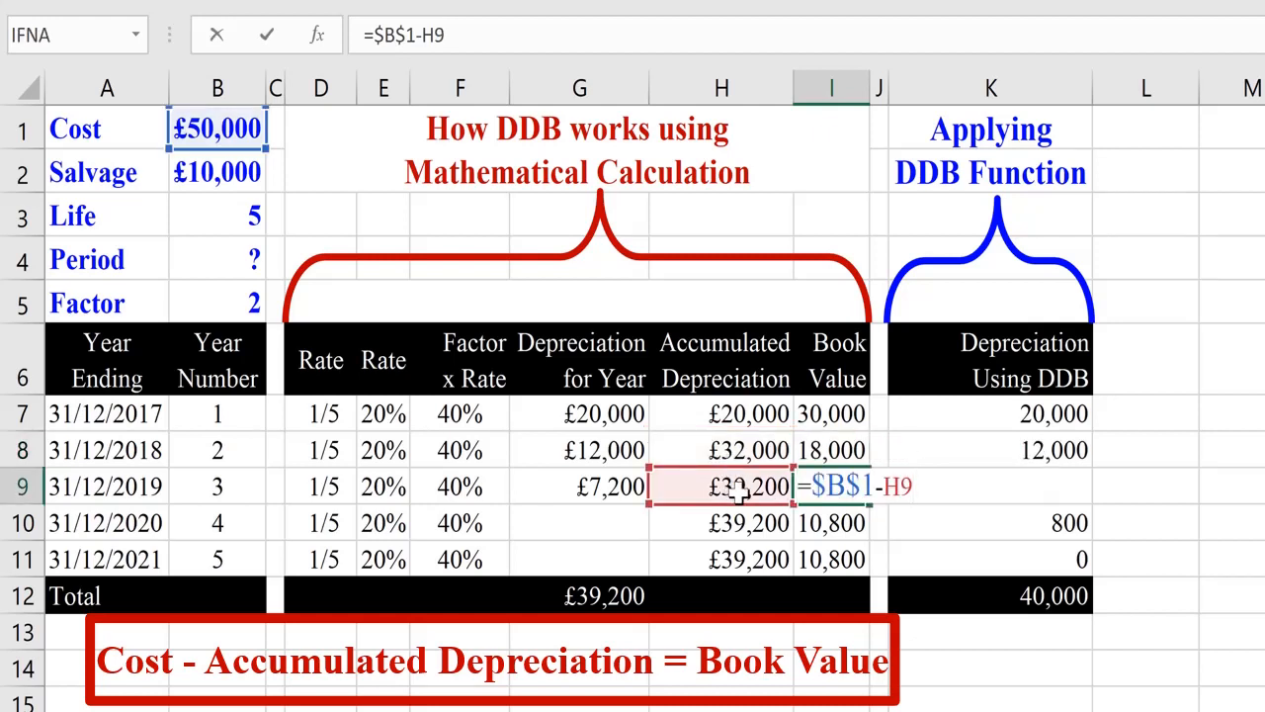
{"action": "key", "text": "ctrl+Return"}
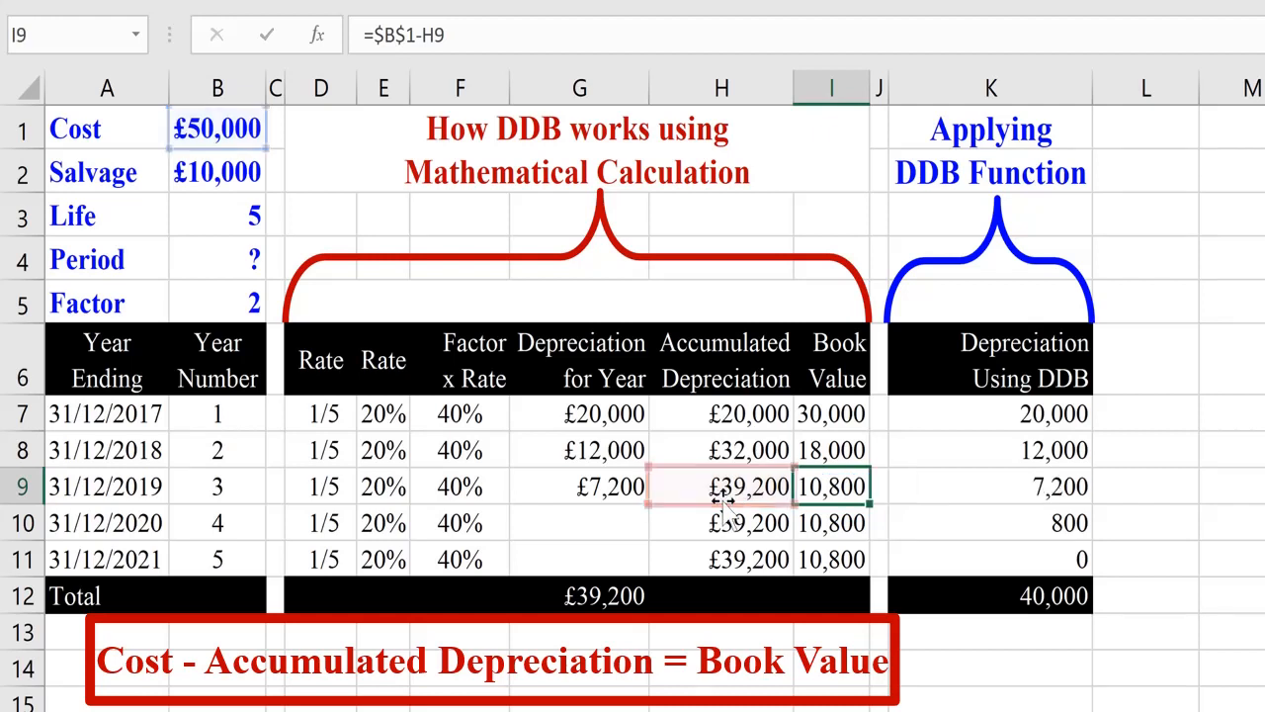
Examine the Depreciation for Year formulas in G7 to G9 and which cells the one in G8 refers to
{"action": "left_click", "coordinate": [621, 415]}
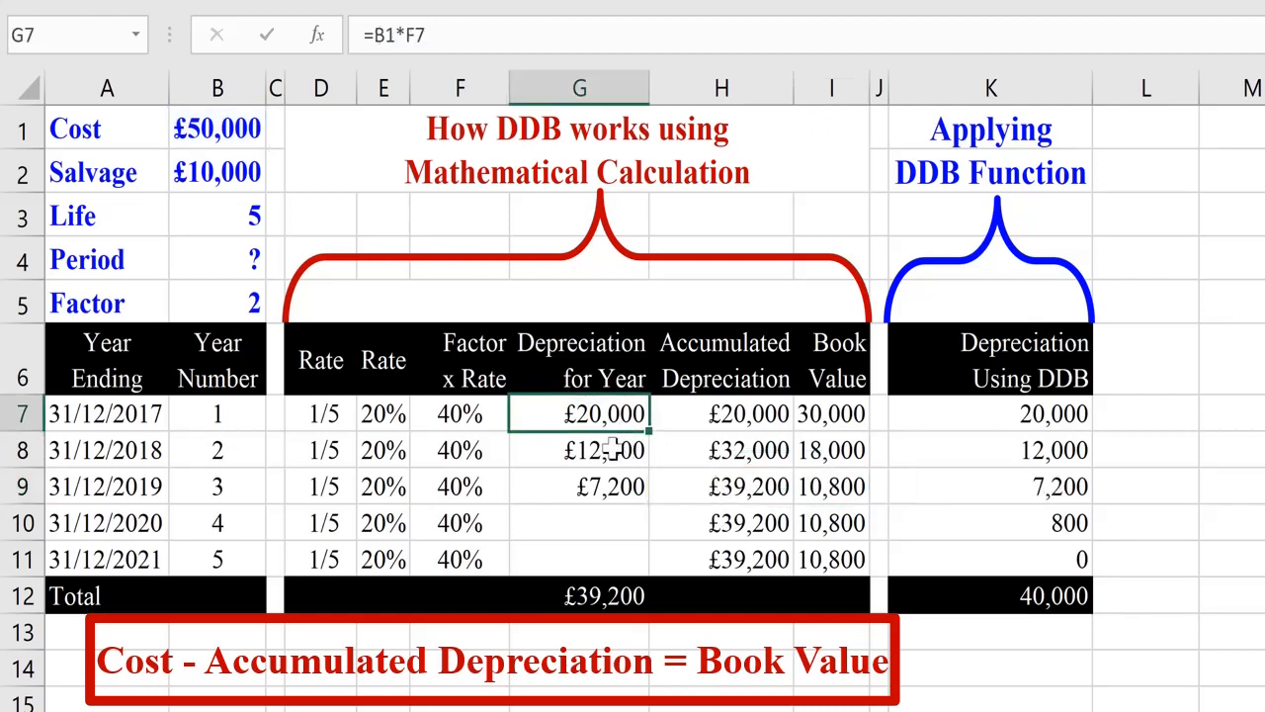
{"action": "left_click", "coordinate": [605, 451]}
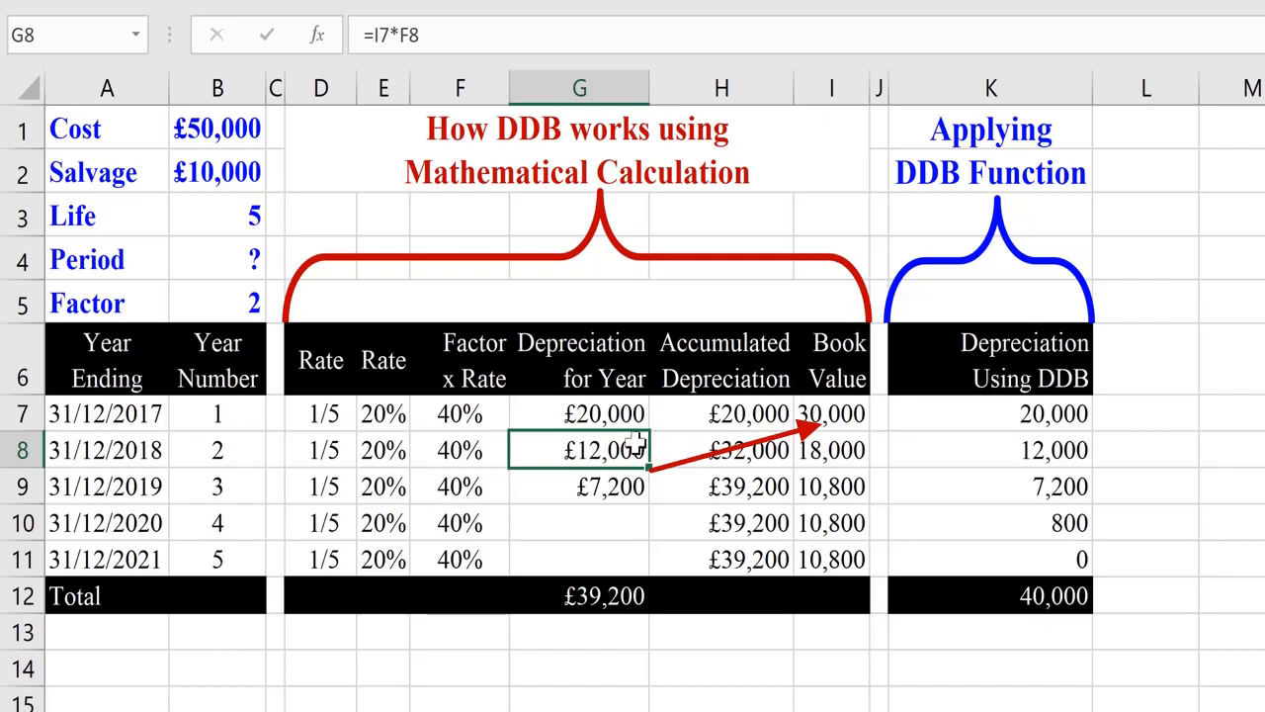
{"action": "key", "text": "F2"}
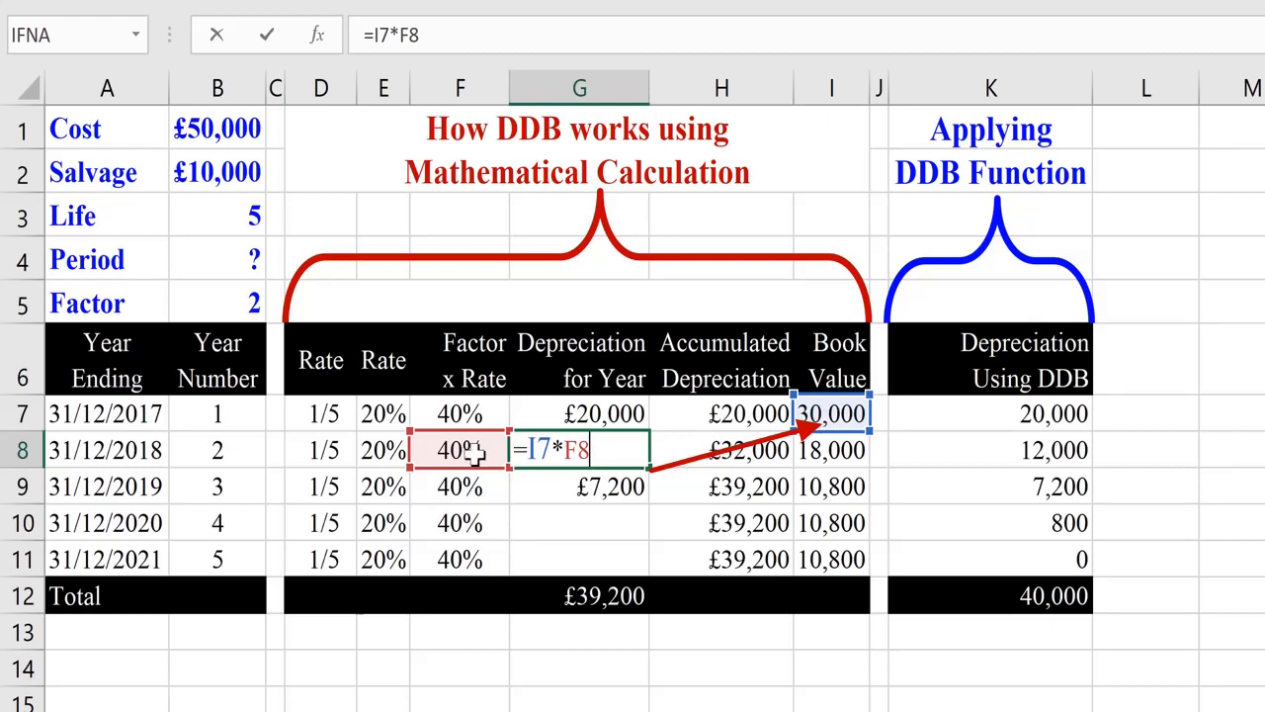
{"action": "key", "text": "Return"}
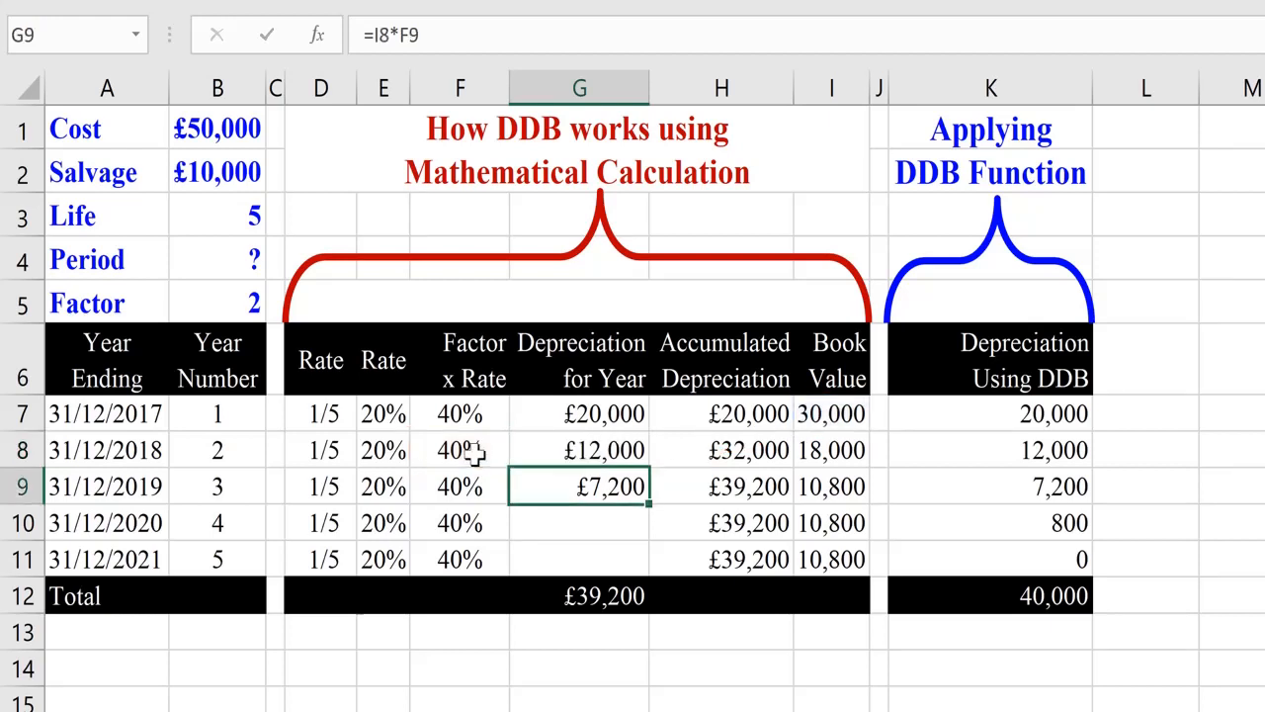
Try copying the depreciation formula from G9 down into G10, and clear it again
{"action": "key", "text": "Return"}
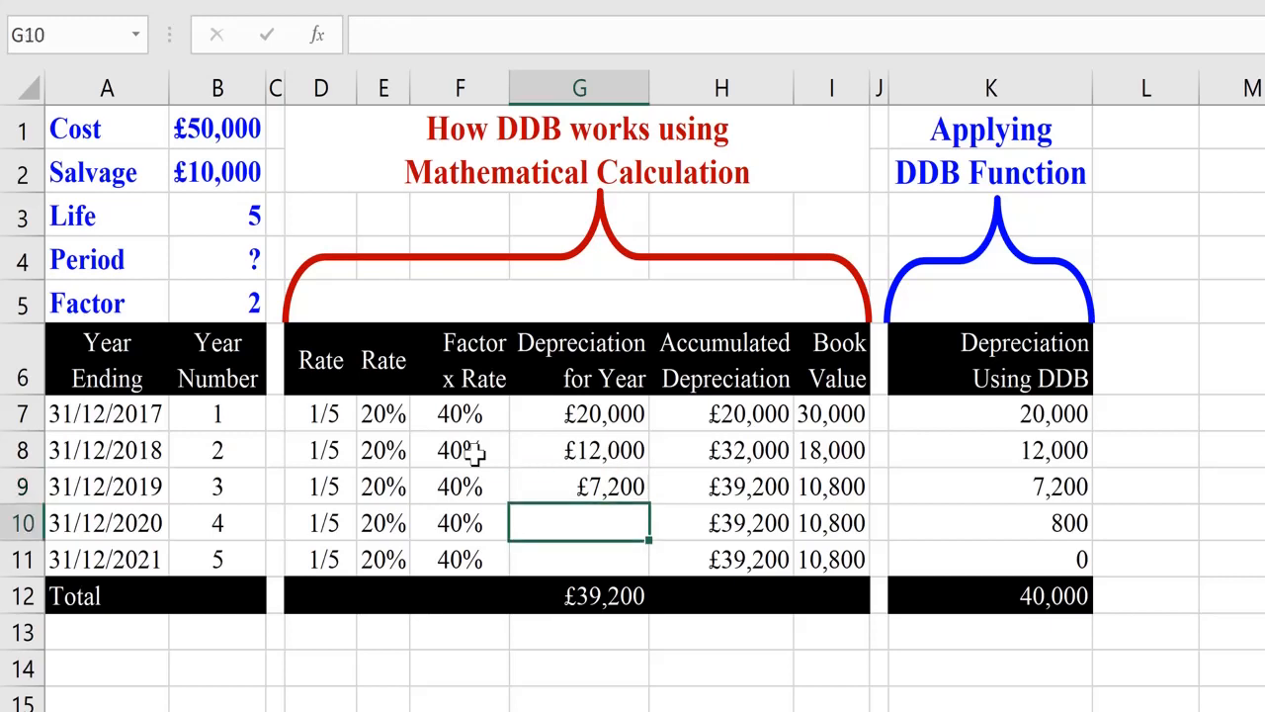
{"action": "key", "text": "ctrl+d"}
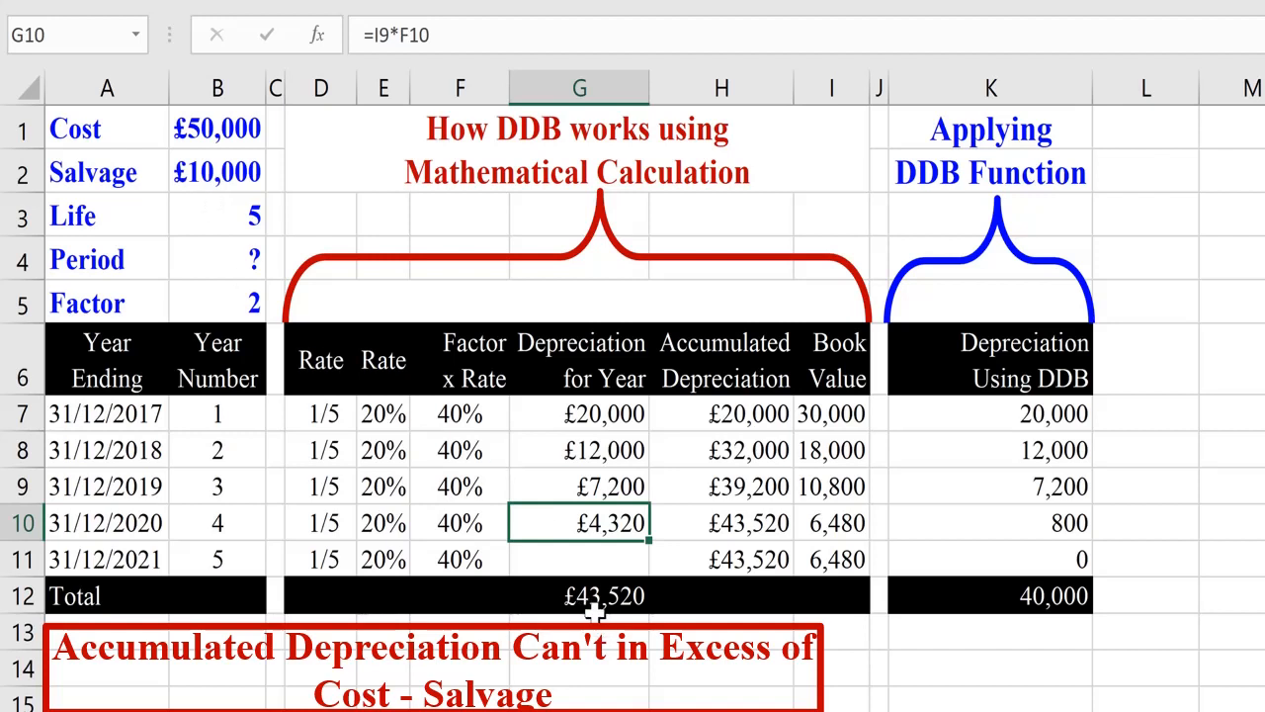
{"action": "key", "text": "Delete"}
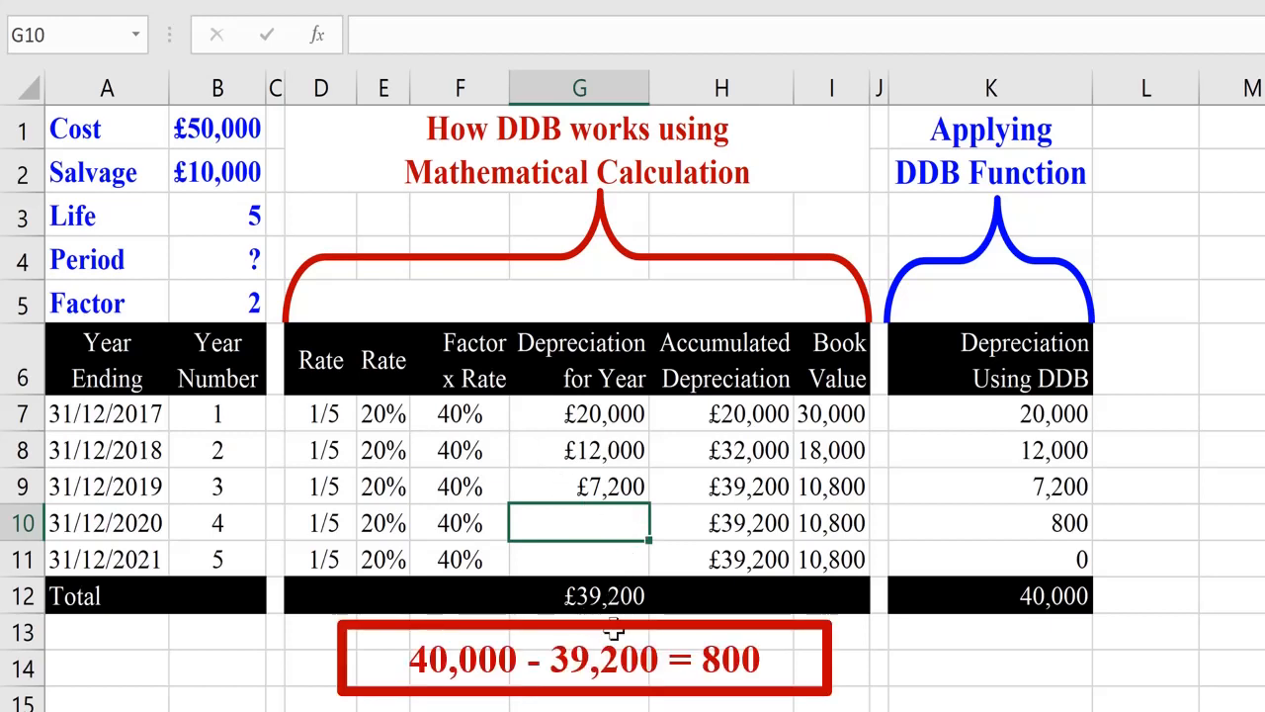
Enter 800 as the year 4 depreciation in G10 and 0 as the year 5 depreciation in G11
{"action": "type", "text": "800"}
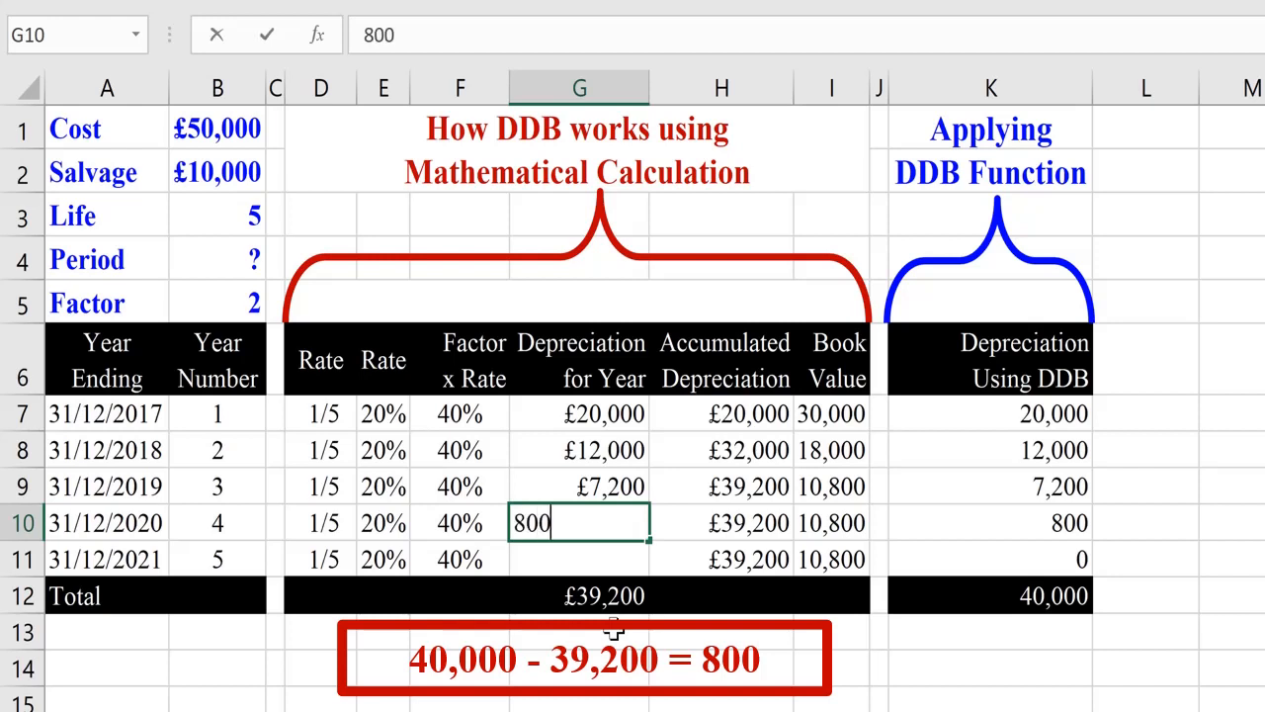
{"action": "key", "text": "Return"}
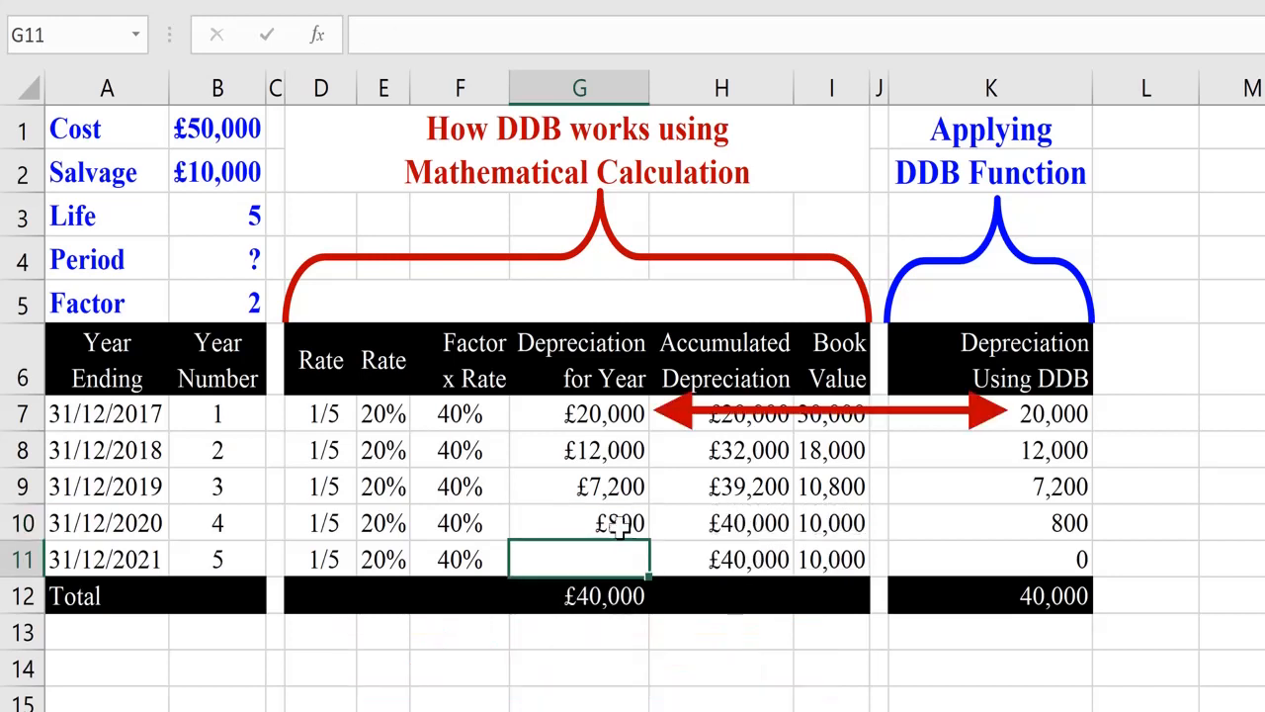
{"action": "left_click", "coordinate": [618, 526]}
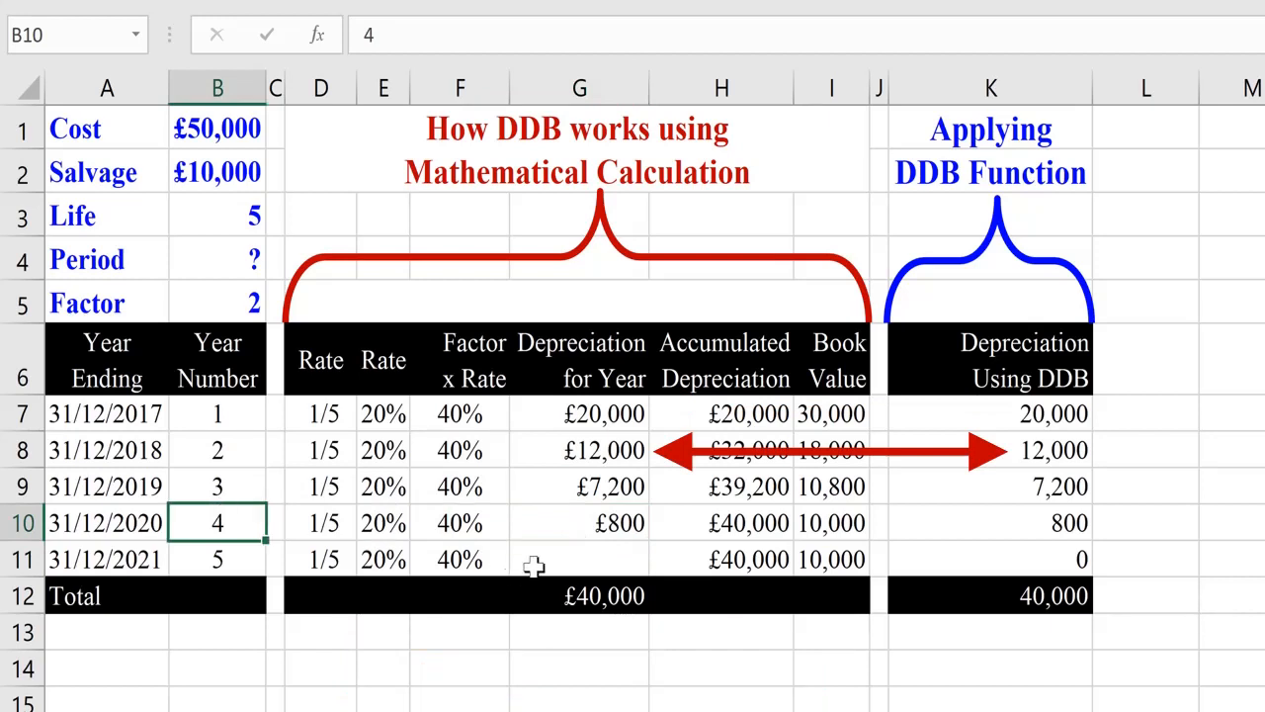
{"action": "left_click", "coordinate": [577, 523]}
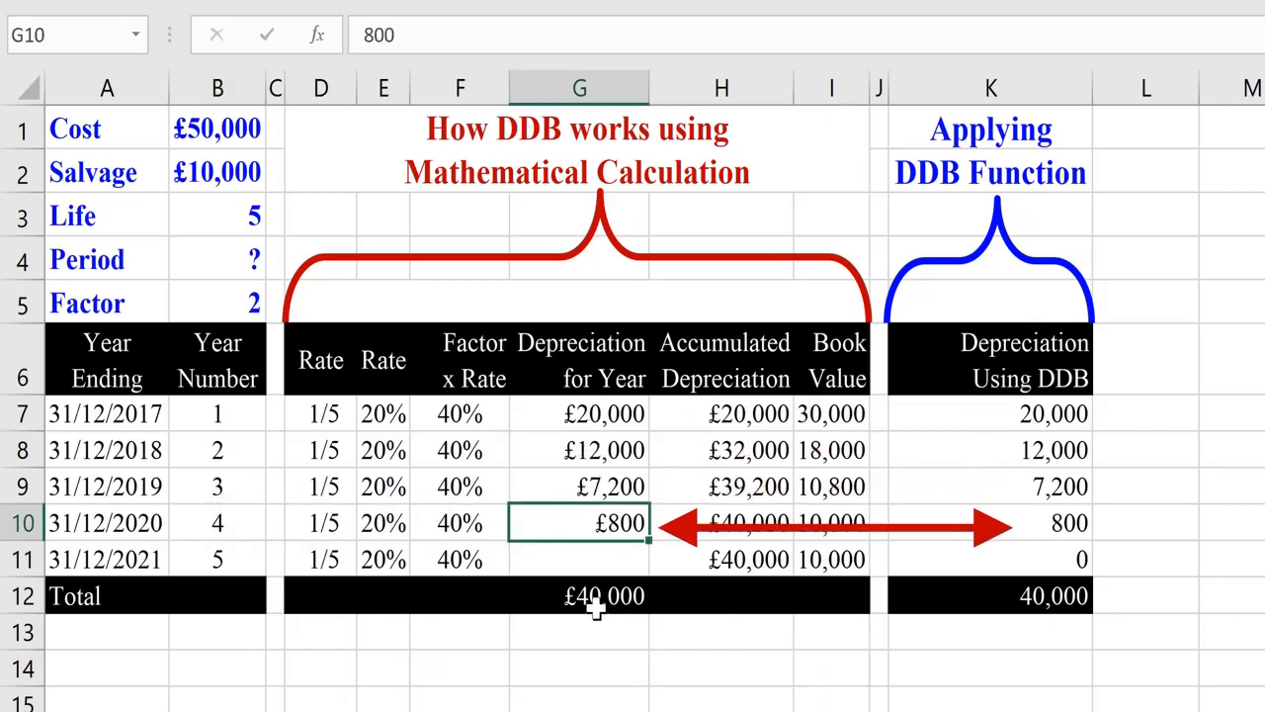
{"action": "left_click", "coordinate": [591, 559]}
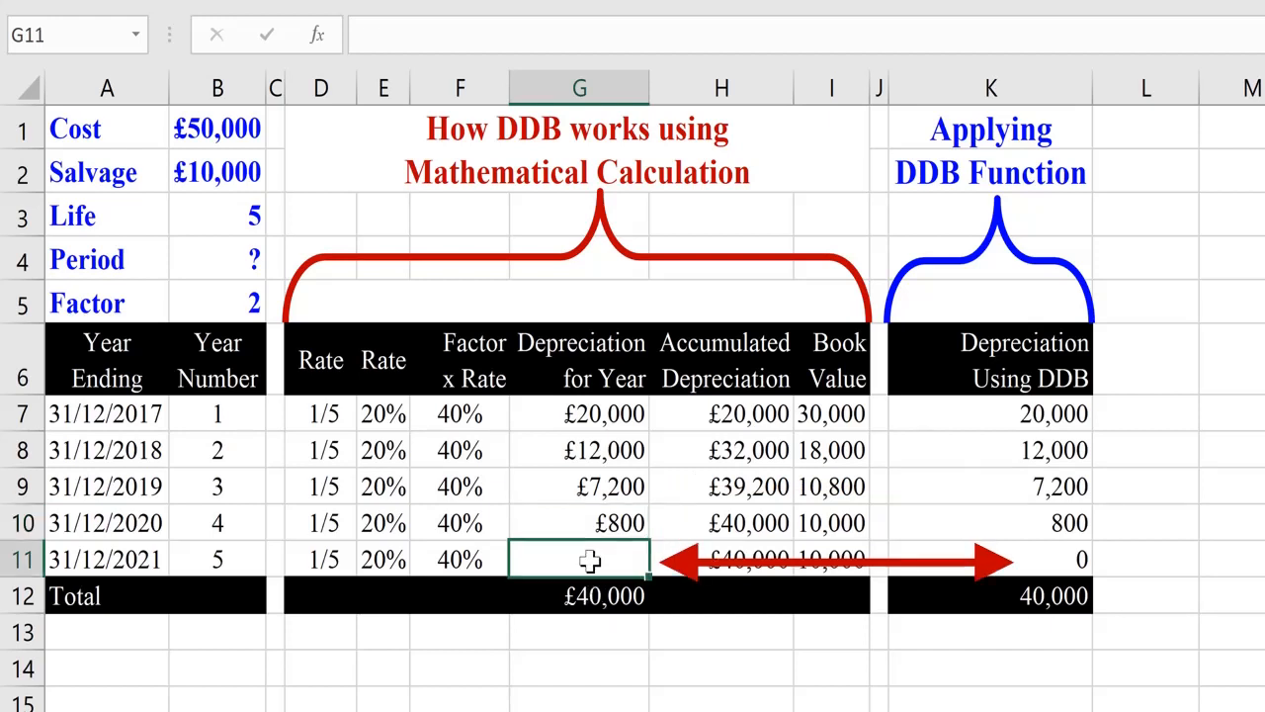
{"action": "type", "text": "0"}
{"action": "key", "text": "Return"}
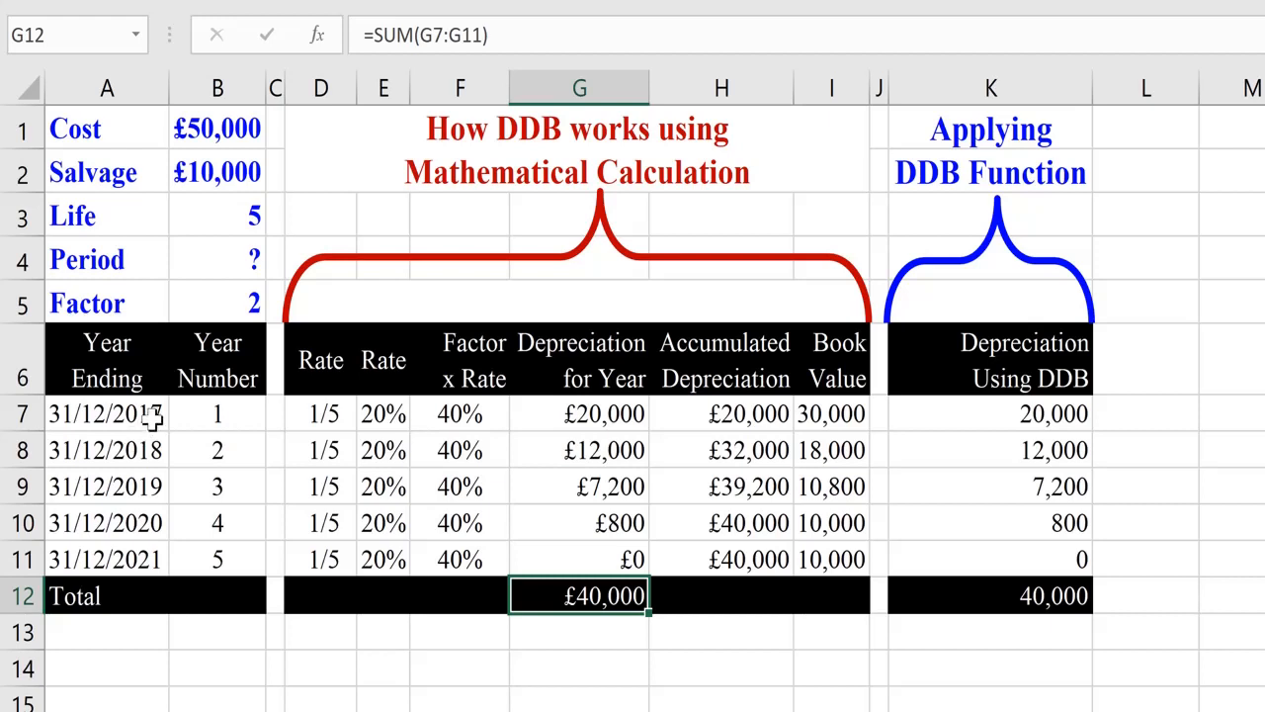
Examine the cell references of the DDB formulas in K7 through K11 one by one and the total formula in K12
{"action": "left_click", "coordinate": [979, 415]}
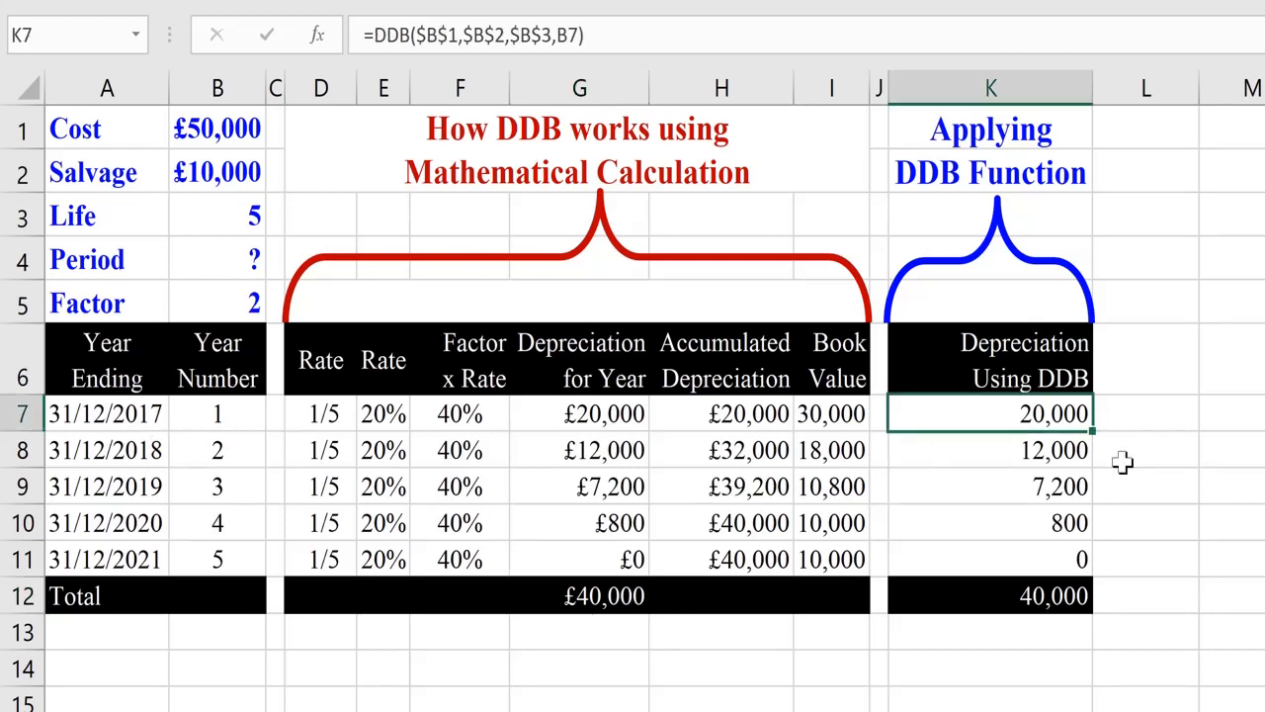
{"action": "key", "text": "F2"}
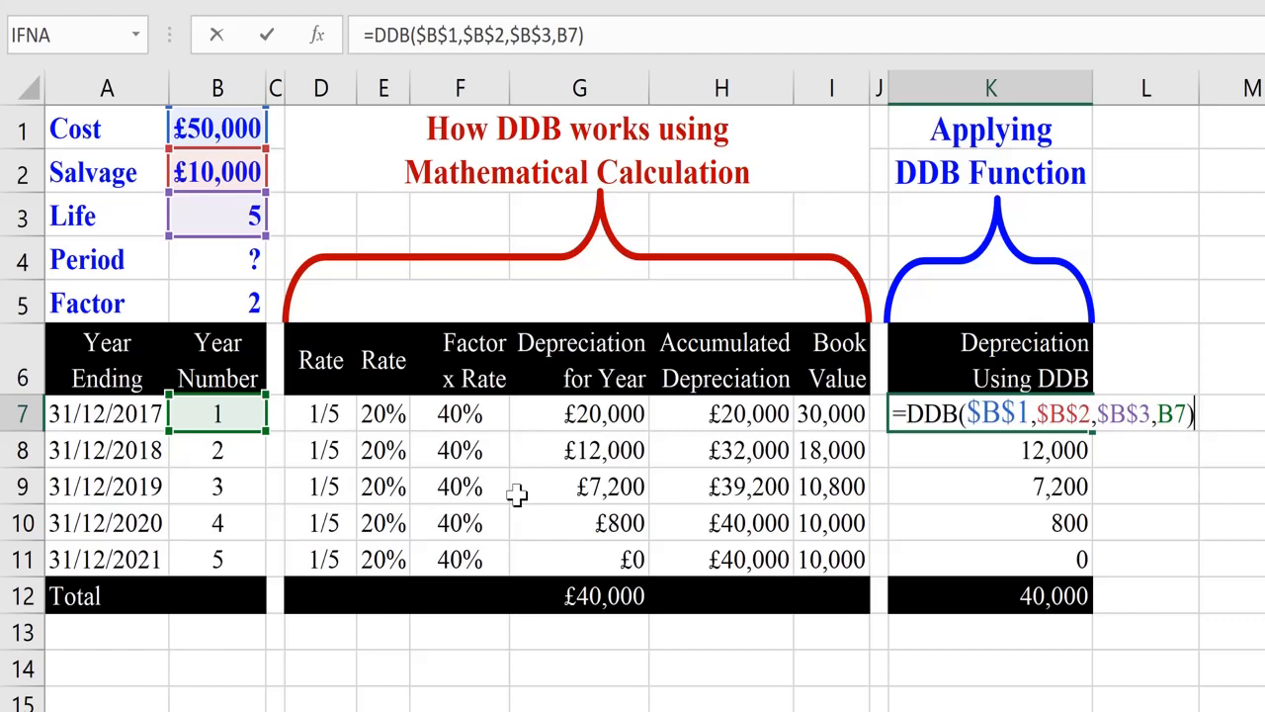
{"action": "key", "text": "Return"}
{"action": "key", "text": "F2"}
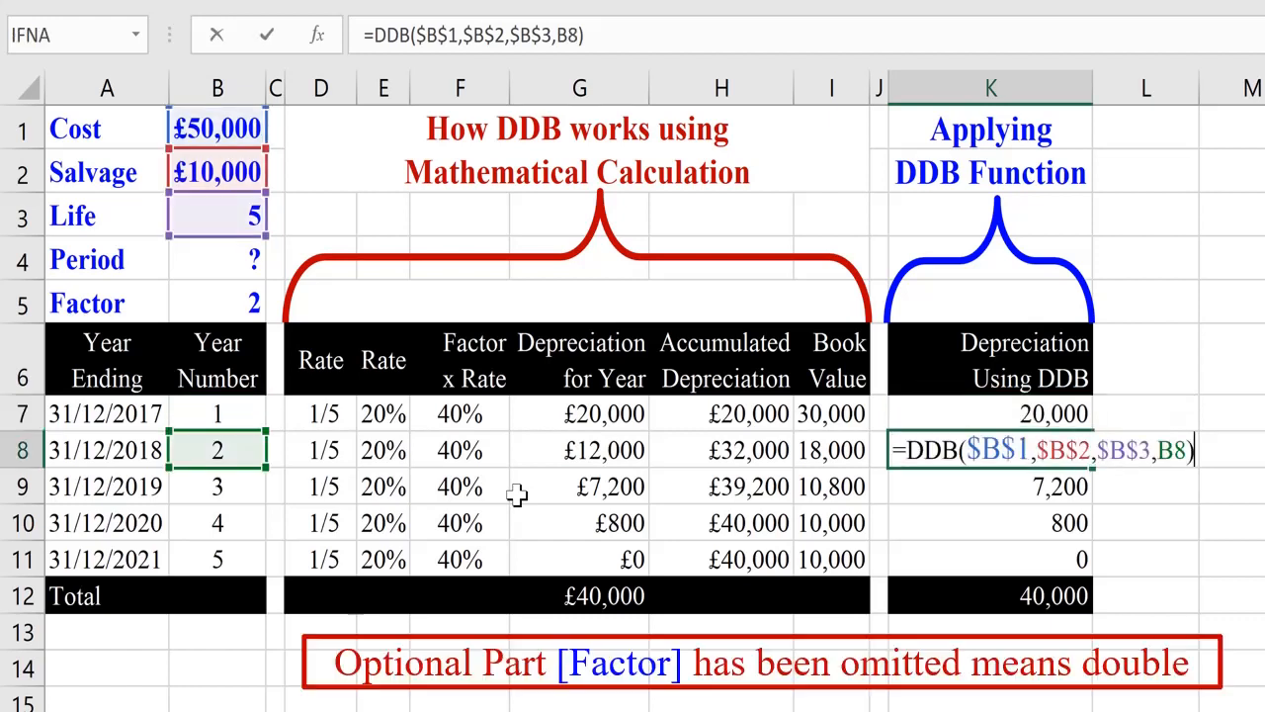
{"action": "key", "text": "Return"}
{"action": "key", "text": "F2"}
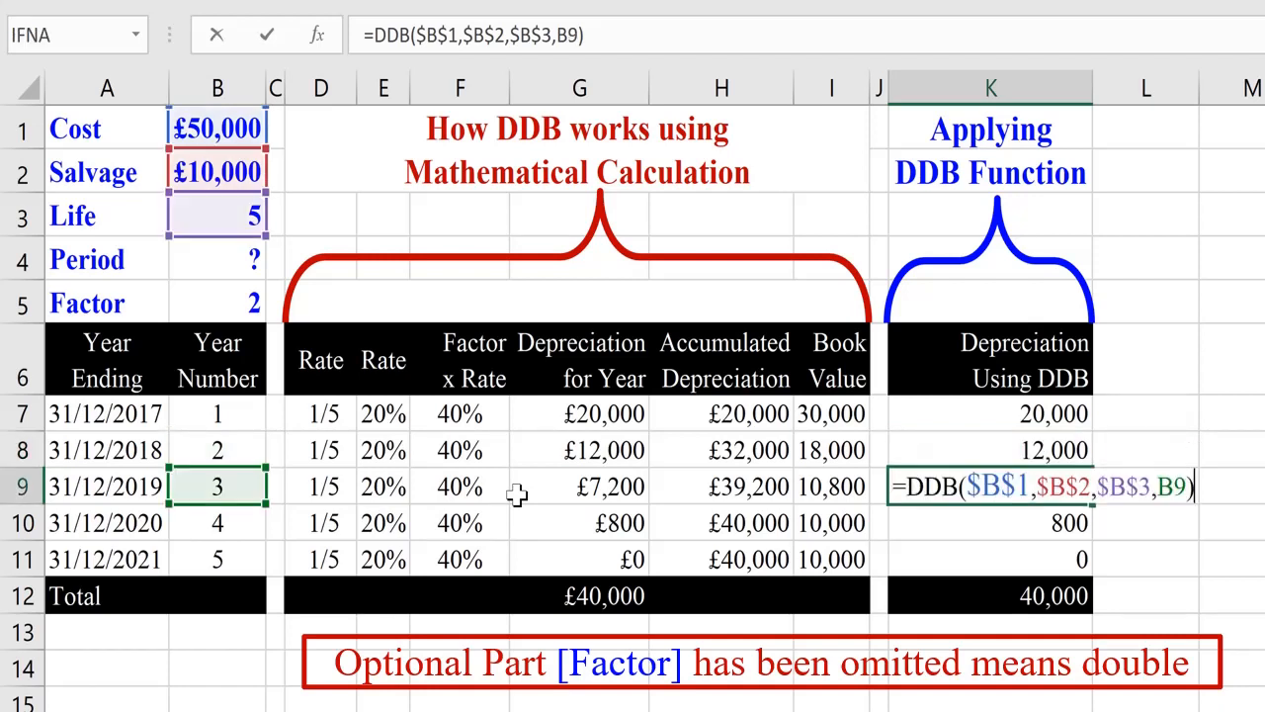
{"action": "key", "text": "Return"}
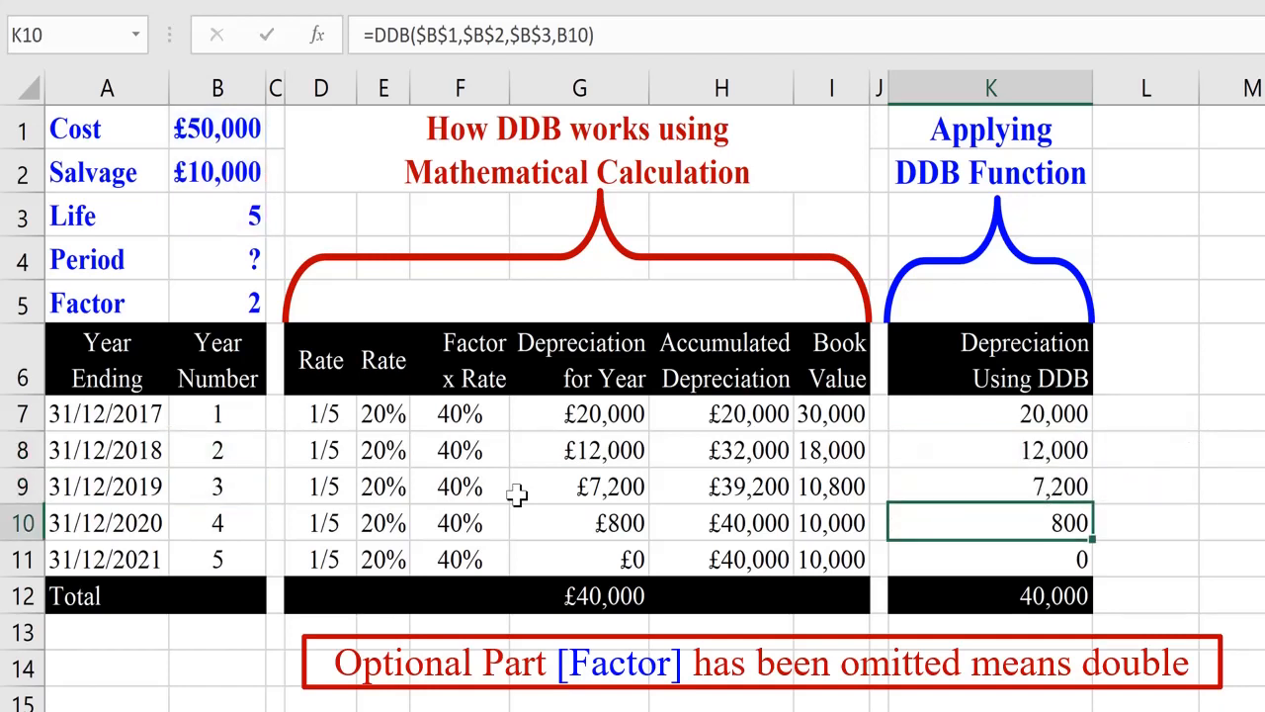
{"action": "key", "text": "F2"}
{"action": "key", "text": "Return"}
{"action": "key", "text": "F2"}
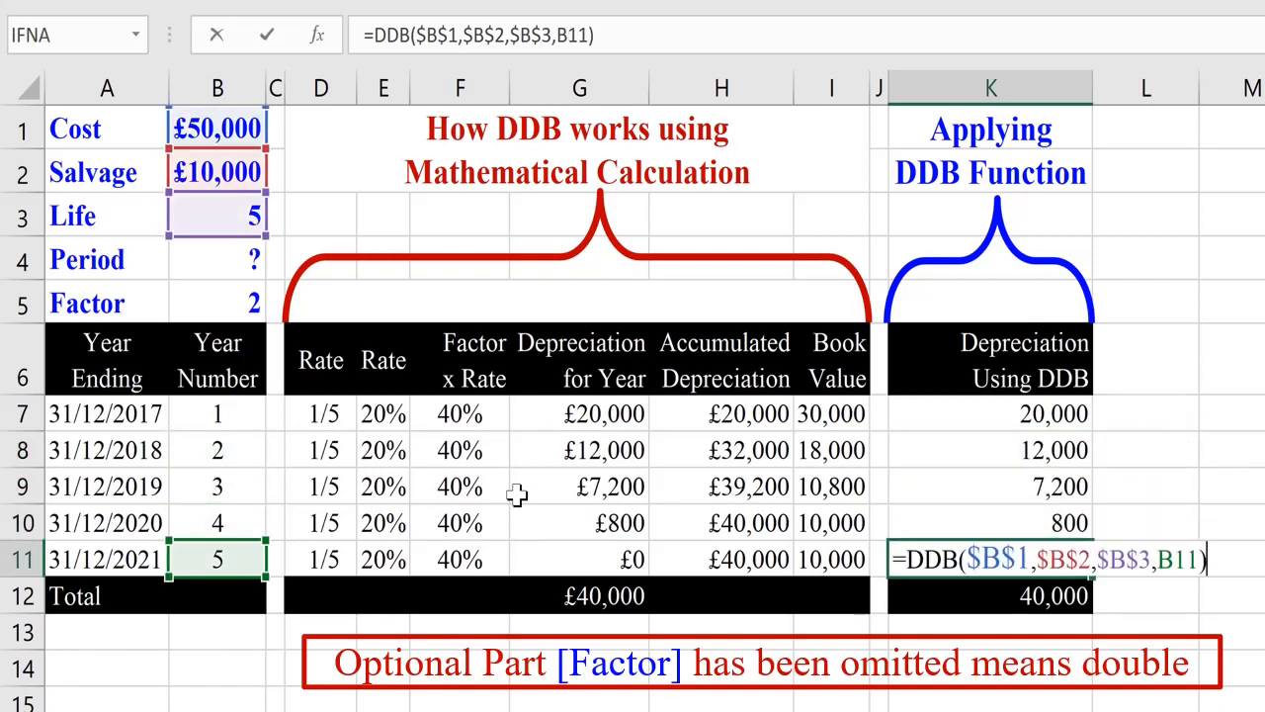
{"action": "key", "text": "Return"}
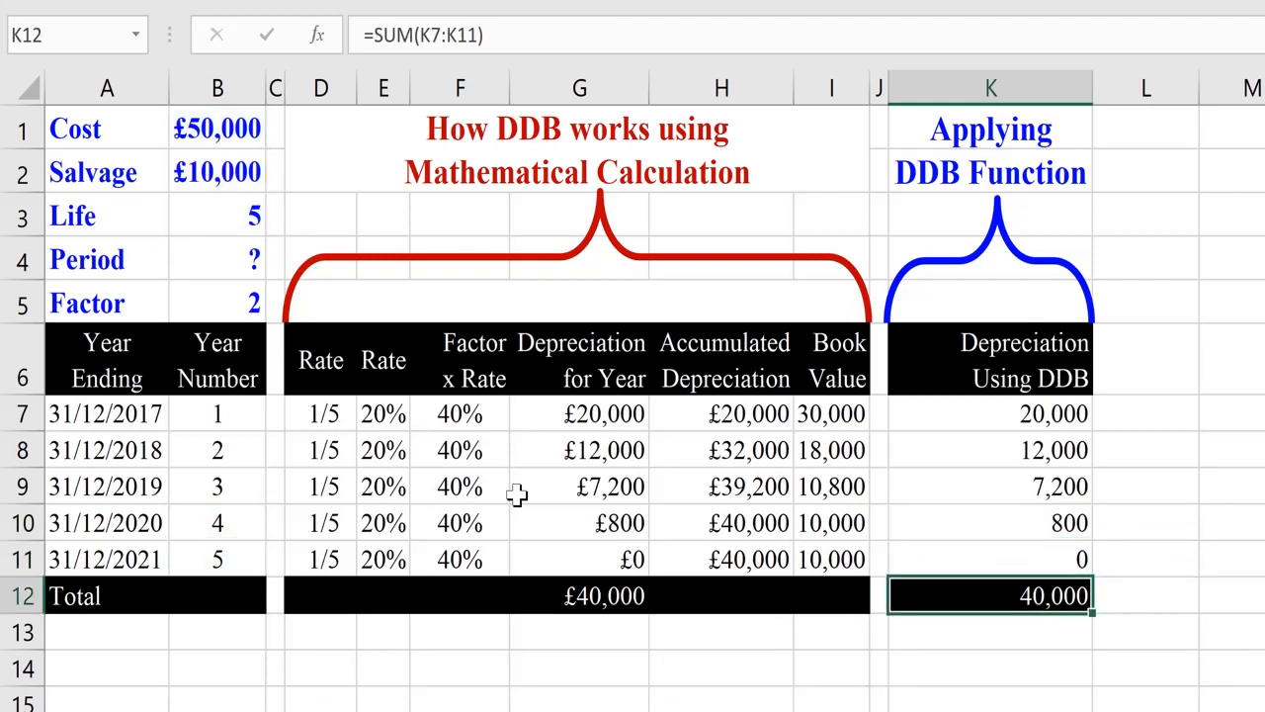
{"action": "key", "text": "F2"}
{"action": "key", "text": "ctrl+Return"}
Set the Factor in B5 to 1 and check the first-year rate, Factor x Rate and depreciation formulas in D7 to G7
{"action": "left_click", "coordinate": [234, 298]}
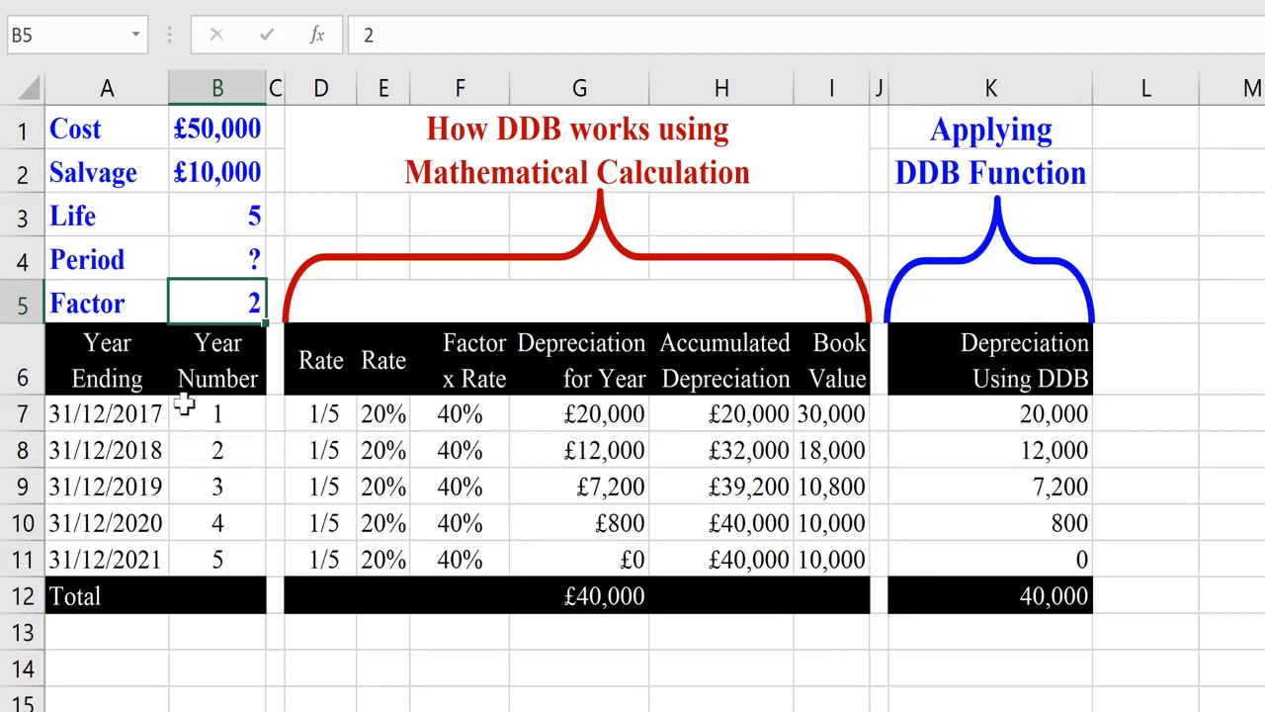
{"action": "type", "text": "1"}
{"action": "key", "text": "Return"}
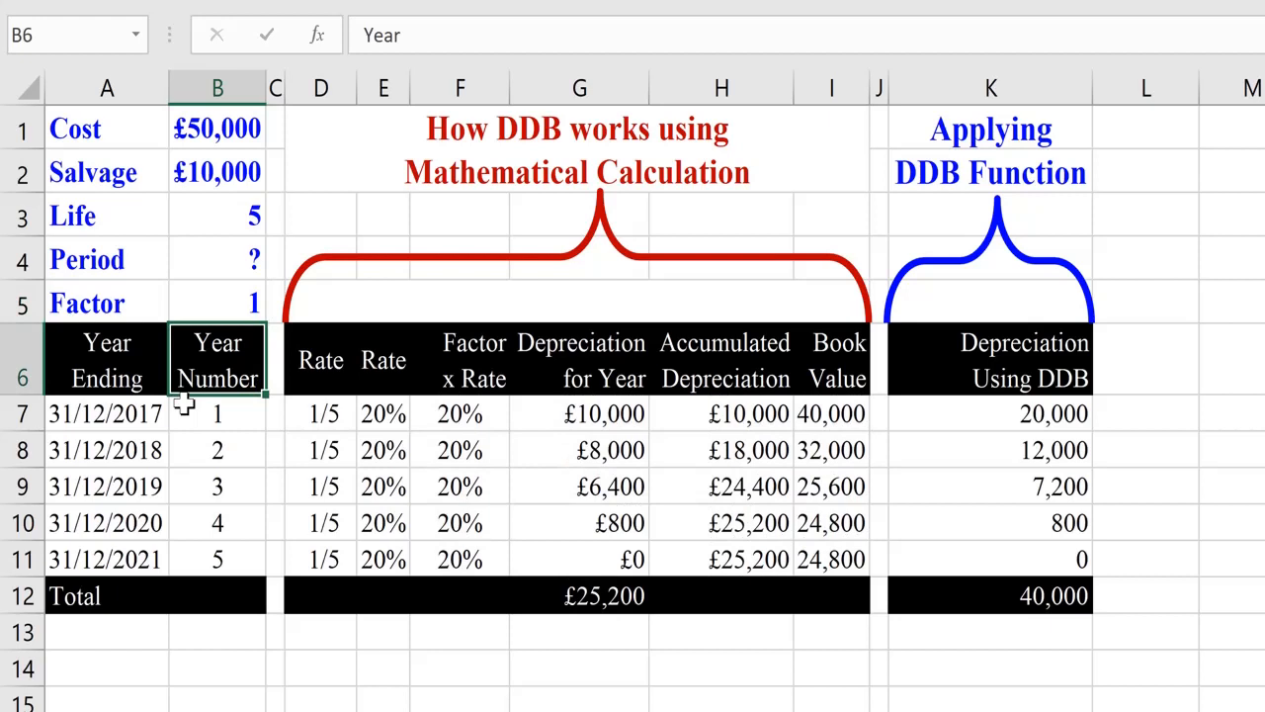
{"action": "left_click", "coordinate": [367, 415]}
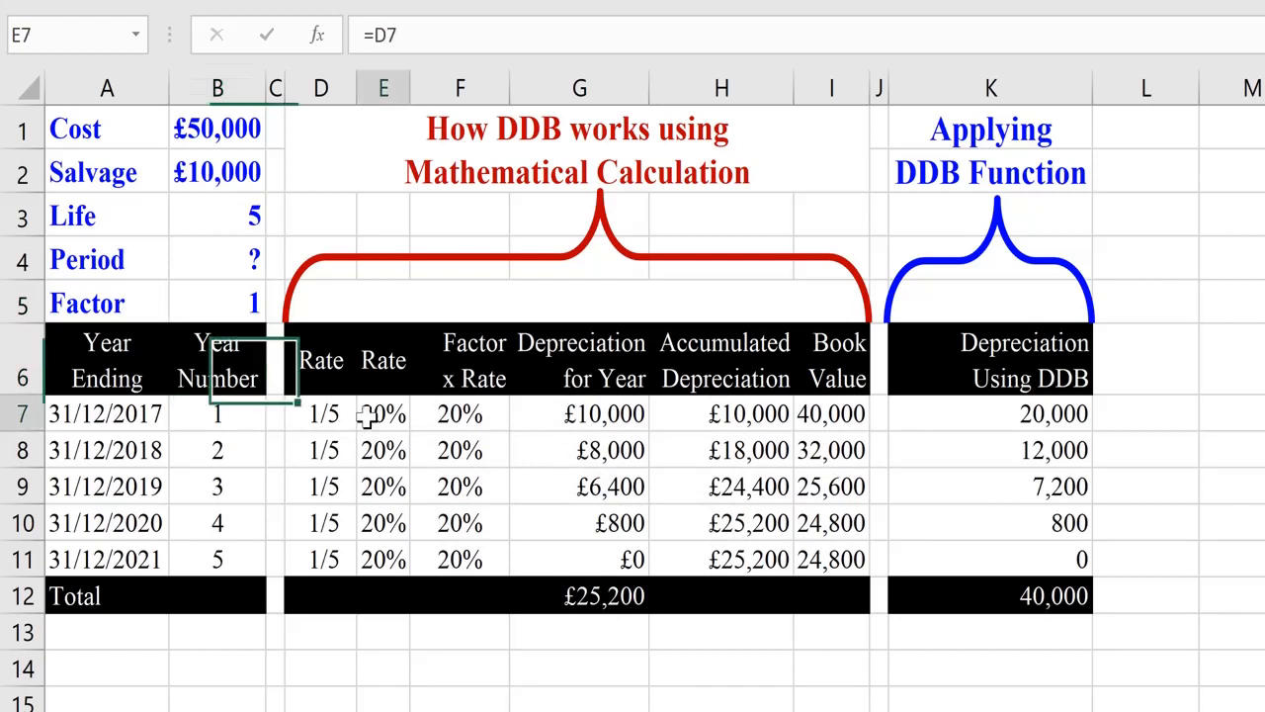
{"action": "left_click", "coordinate": [318, 423]}
{"action": "left_click", "coordinate": [361, 424]}
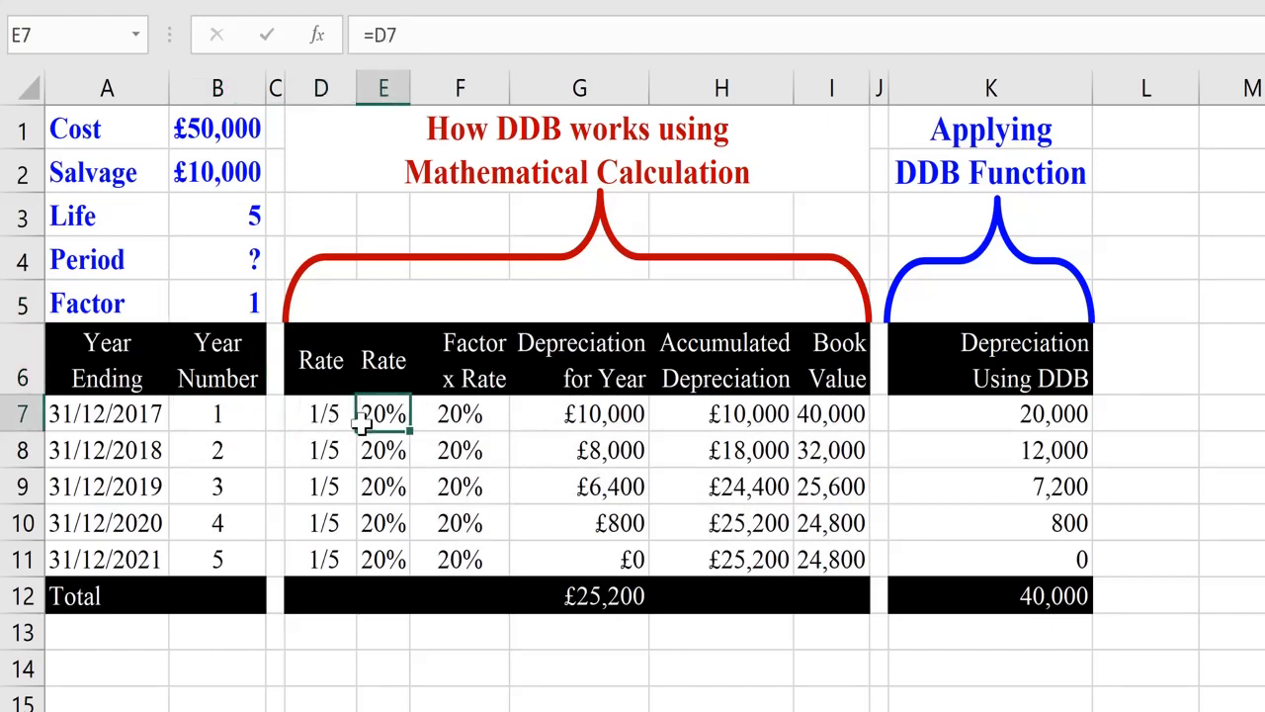
{"action": "left_click", "coordinate": [460, 423]}
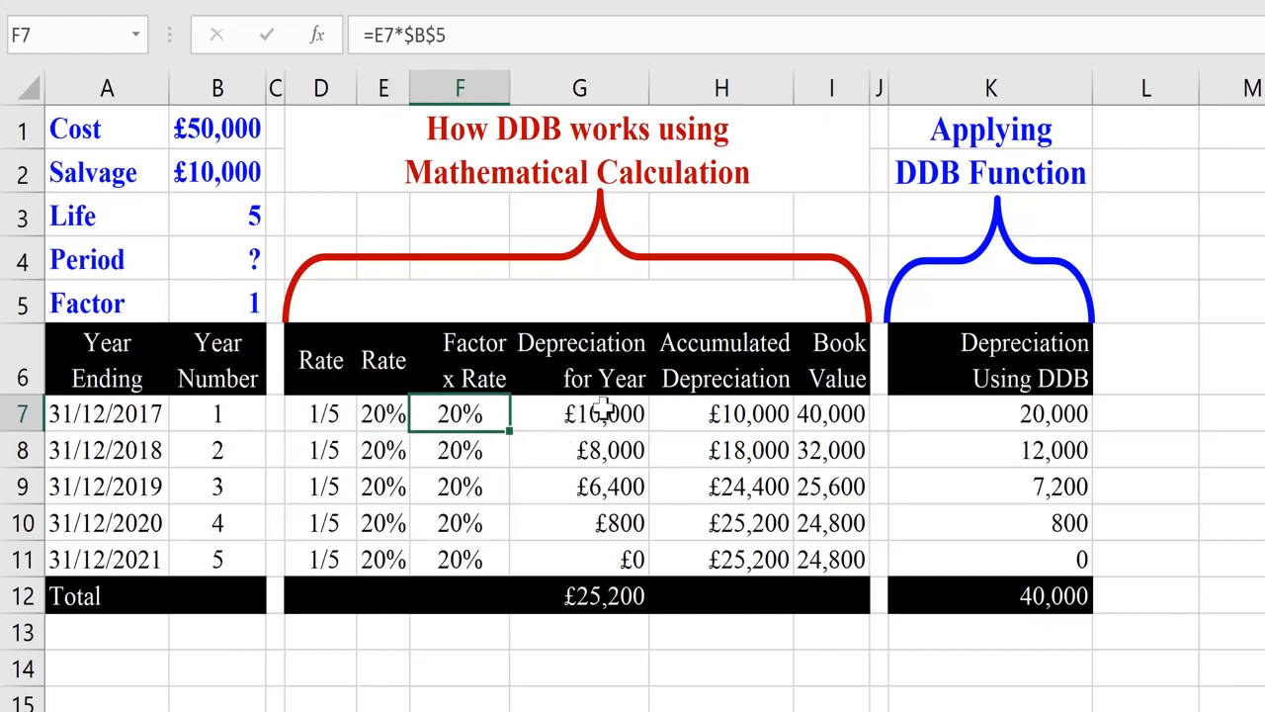
{"action": "left_click", "coordinate": [604, 412]}
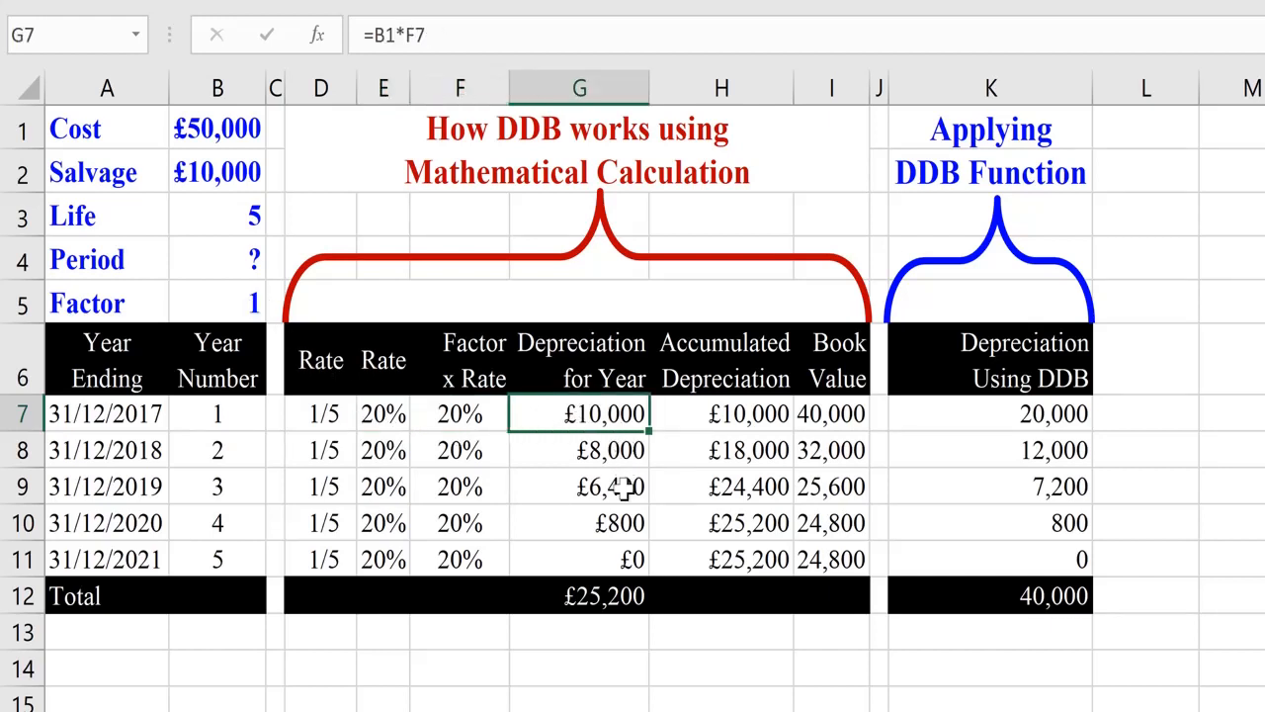
Replace the fixed depreciation amounts in G10 and G11 with the formula copied down from G9
{"action": "left_click", "coordinate": [615, 516]}
{"action": "key", "text": "Delete"}
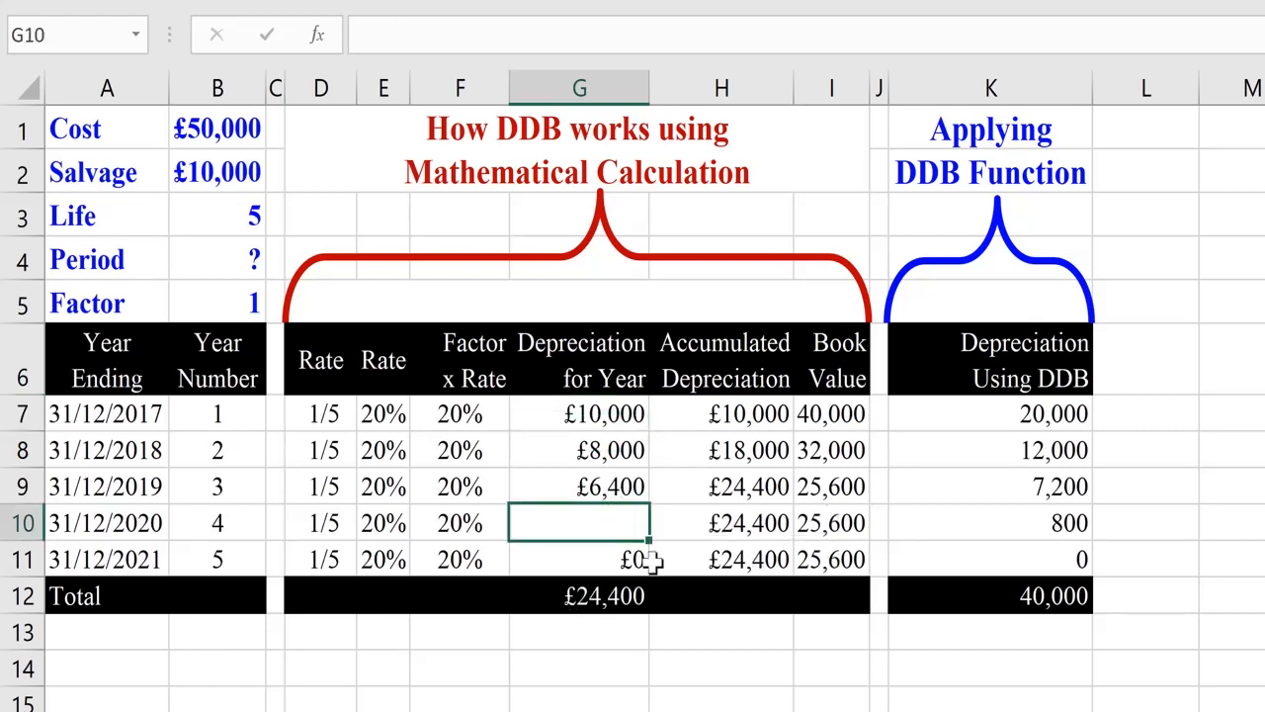
{"action": "key", "text": "ctrl+d"}
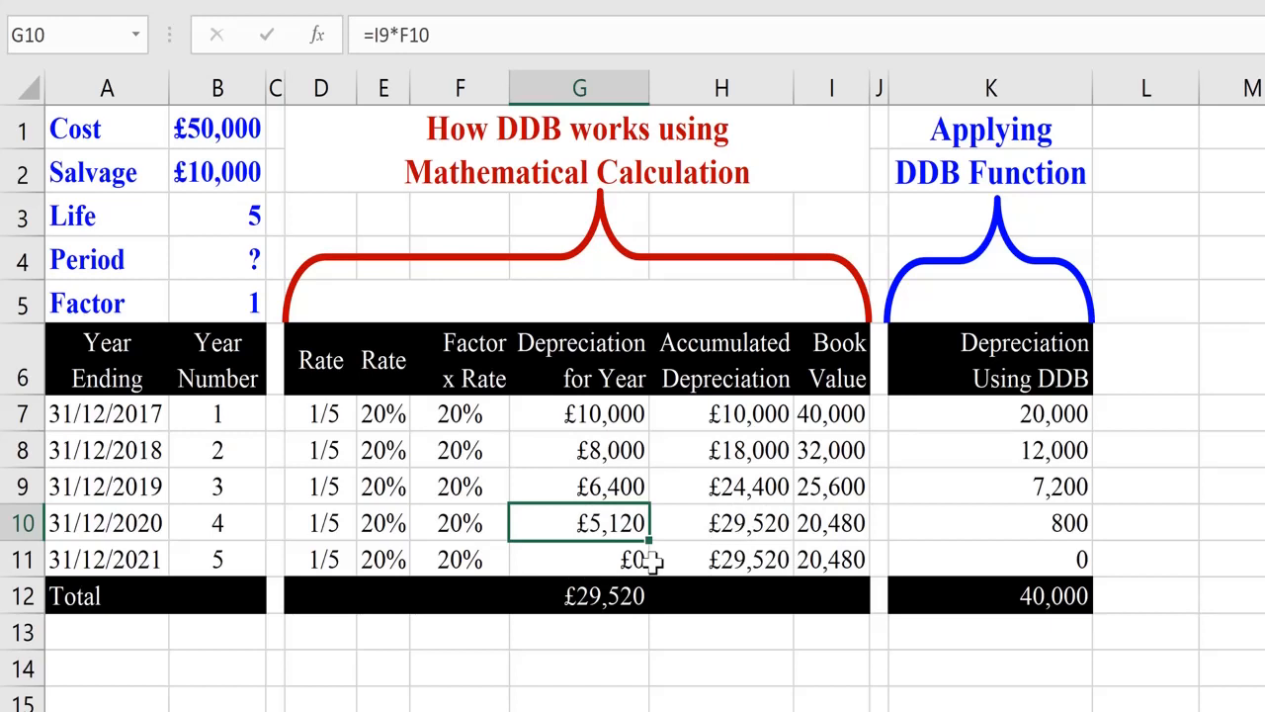
{"action": "left_click", "coordinate": [652, 561]}
{"action": "key", "text": "ctrl+d"}
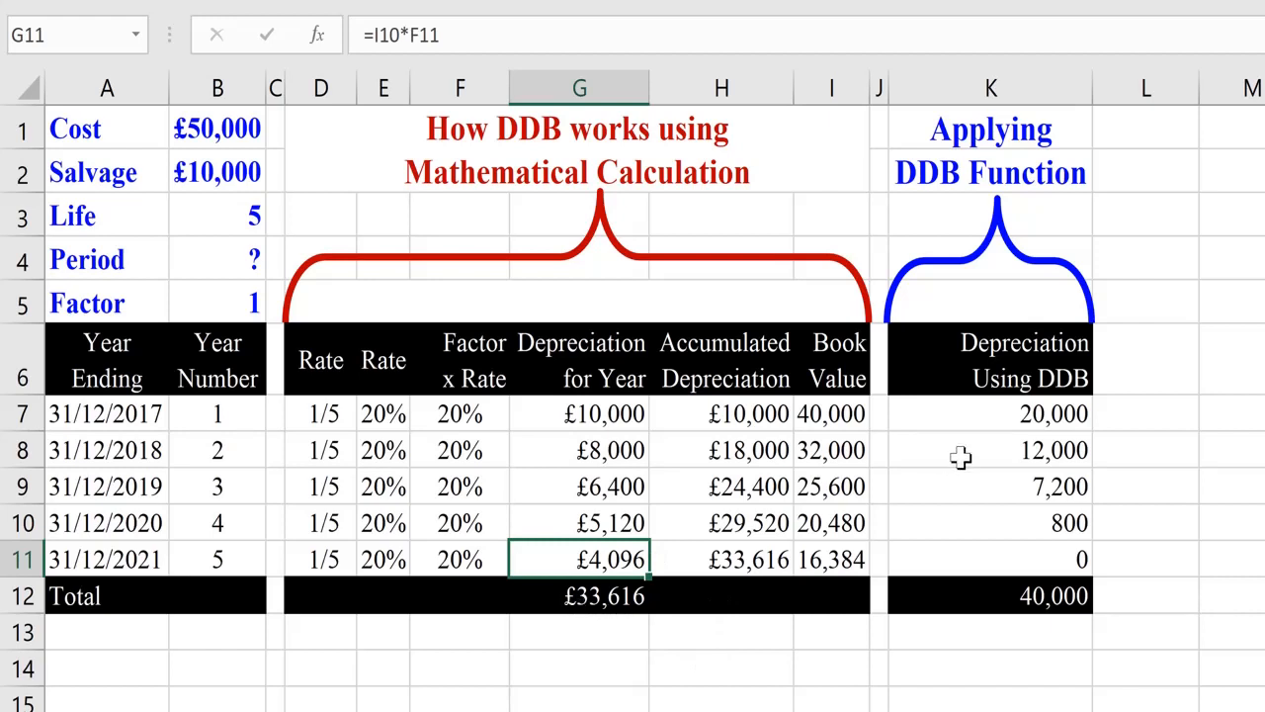
Add the absolute reference $B$5 as the factor argument of the DDB formula in K7, giving =DDB($B$1,$B$2,$B$3,B7,$B$5)
{"action": "left_click", "coordinate": [990, 423]}
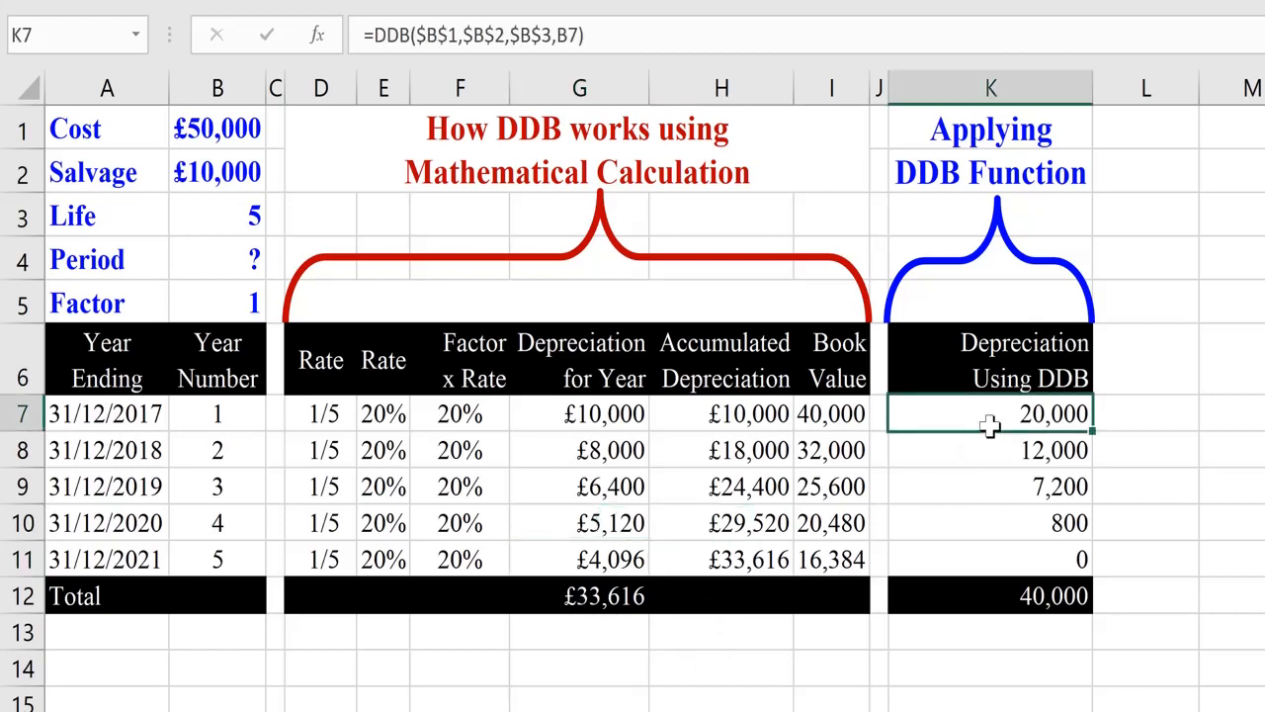
{"action": "key", "text": "Down"}
{"action": "key", "text": "Down"}
{"action": "key", "text": "Up"}
{"action": "key", "text": "Up"}
{"action": "key", "text": "F2"}
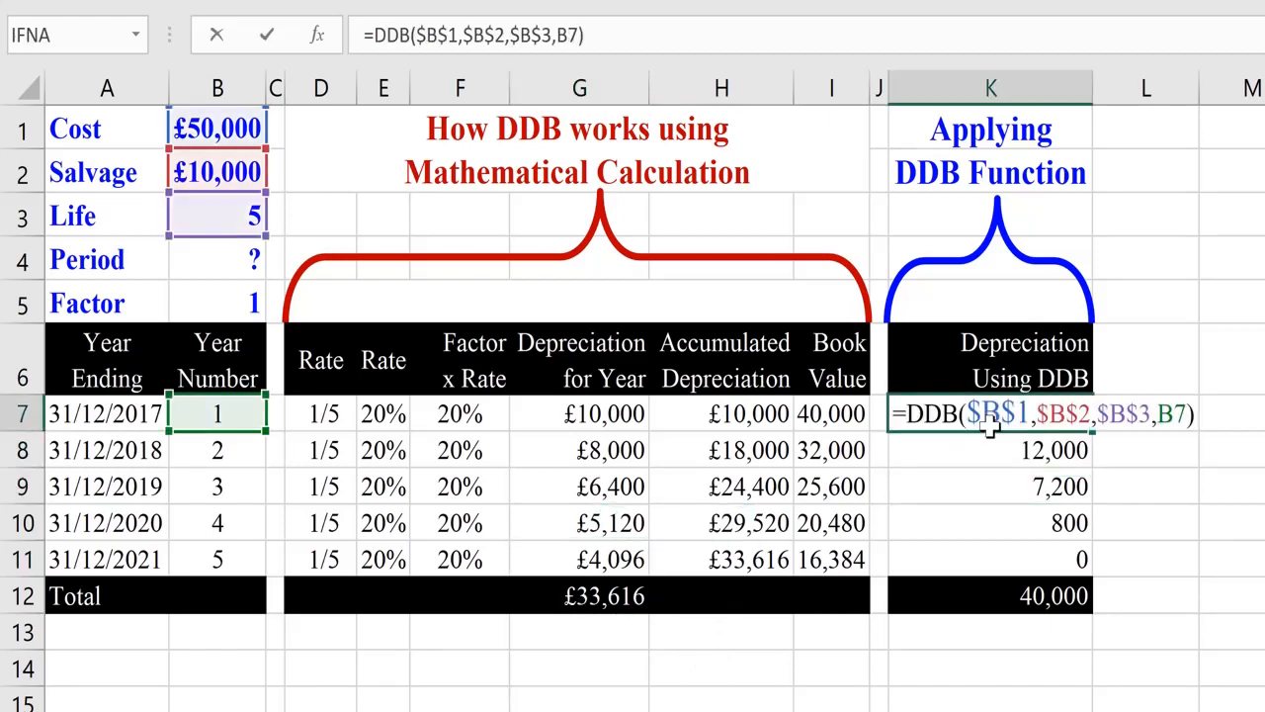
{"action": "key", "text": "Left"}
{"action": "type", "text": ","}
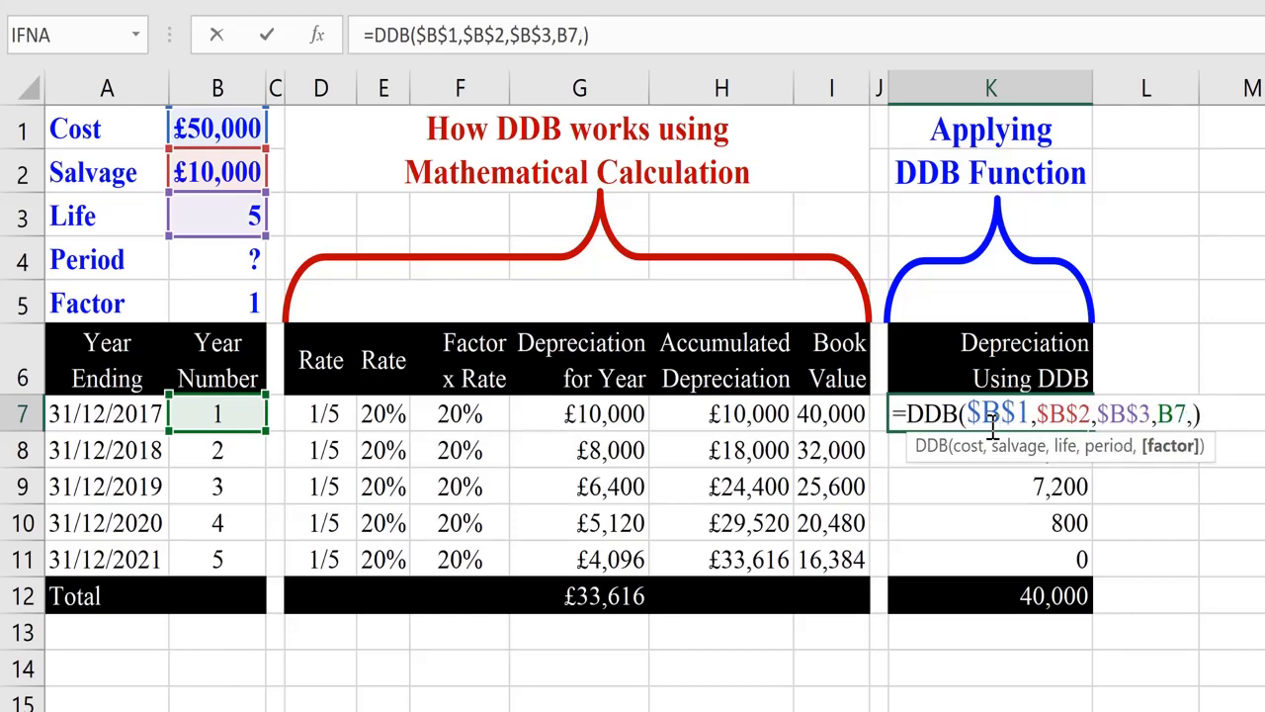
{"action": "left_click", "coordinate": [241, 304]}
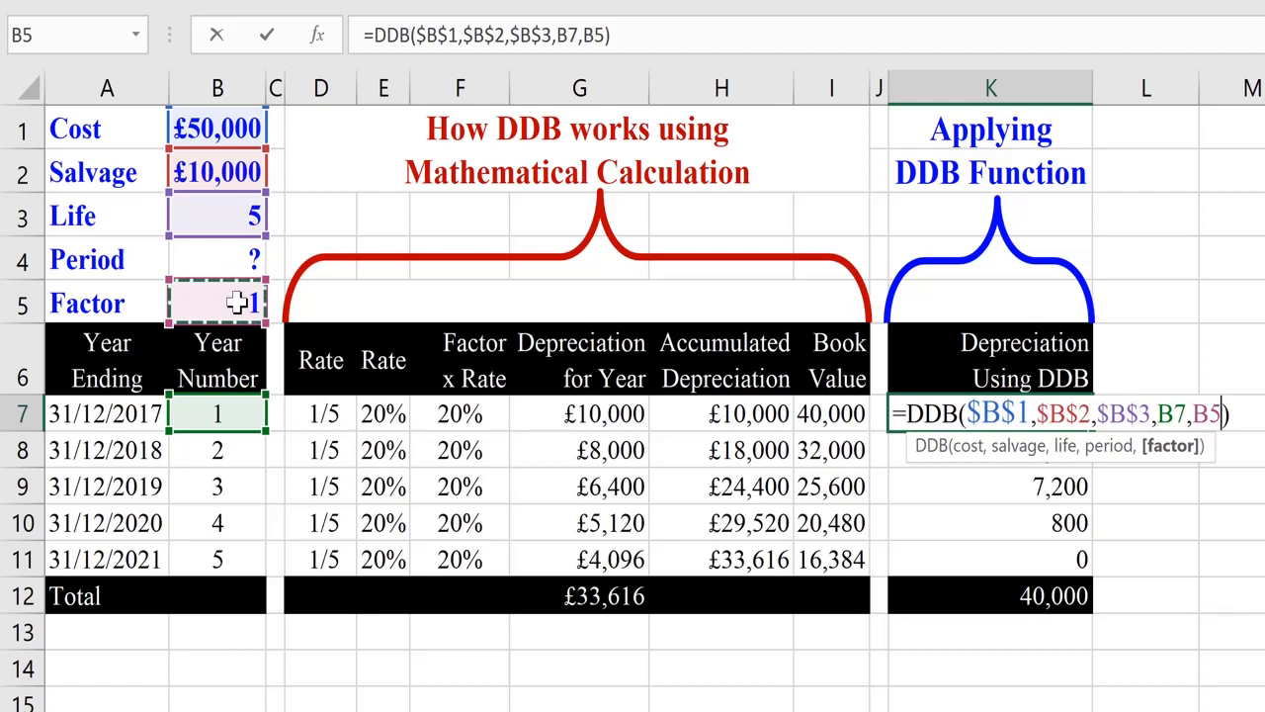
{"action": "key", "text": "F4"}
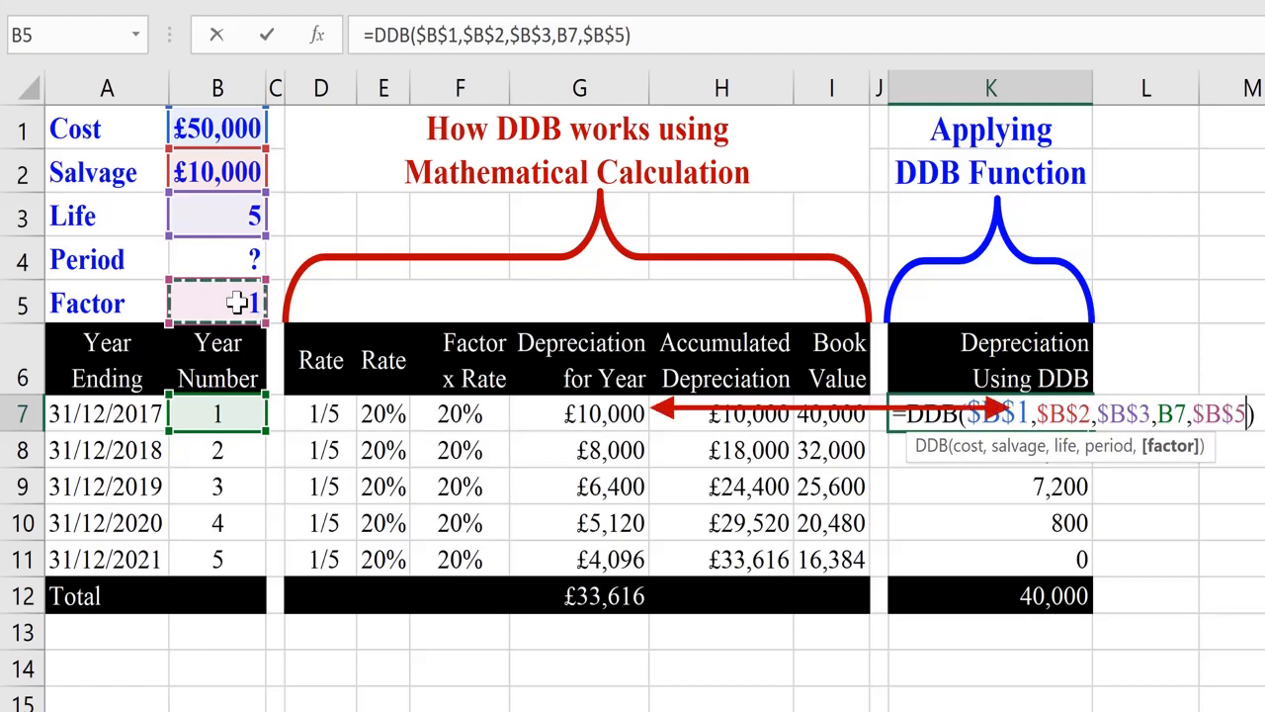
{"action": "key", "text": "Return"}
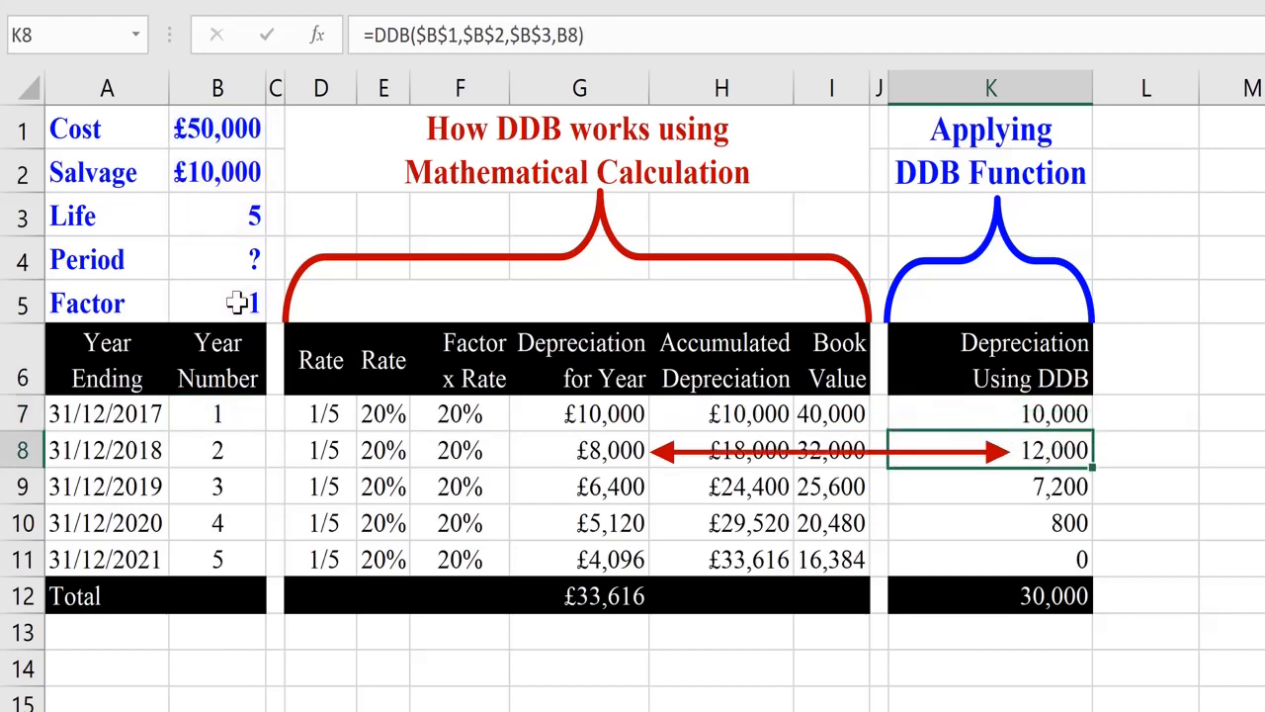
Paste the copied K7 DDB formula, including the $B$5 factor argument, into K8 through K11
{"action": "key", "text": "ctrl+v"}
{"action": "key", "text": "Down"}
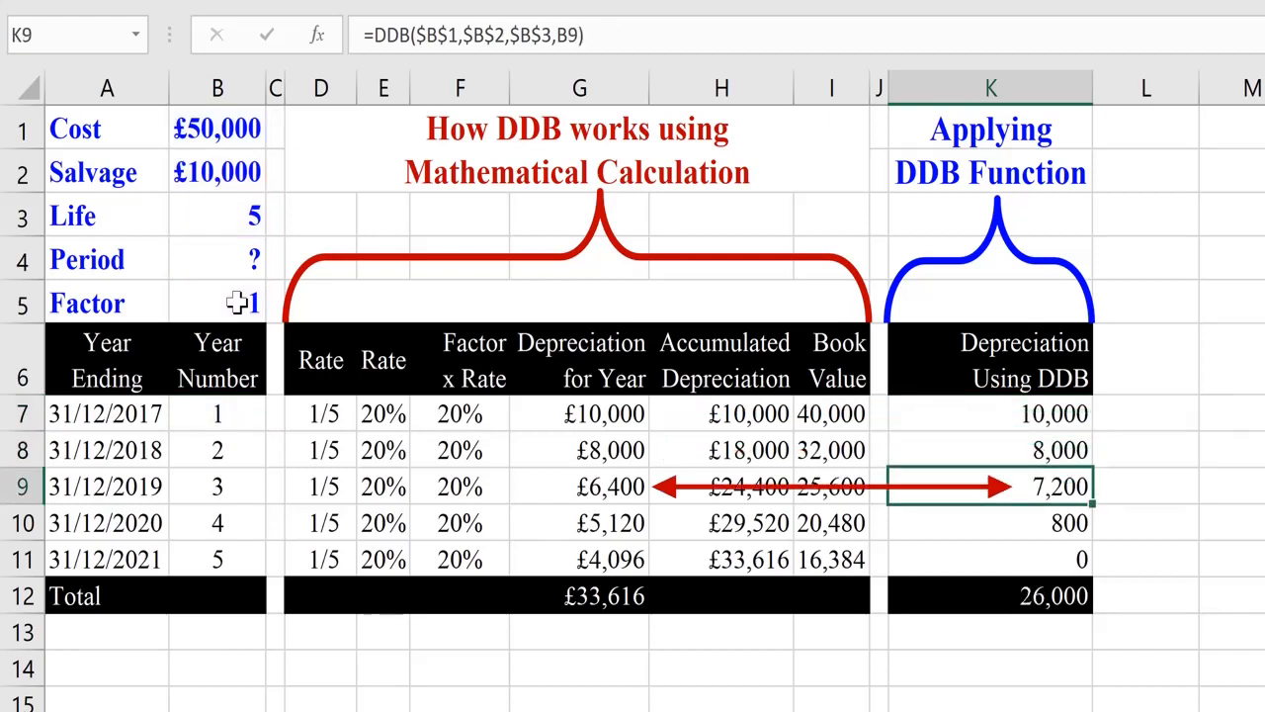
{"action": "key", "text": "ctrl+v"}
{"action": "key", "text": "Down"}
{"action": "key", "text": "ctrl+v"}
{"action": "key", "text": "Down"}
{"action": "key", "text": "ctrl+v"}
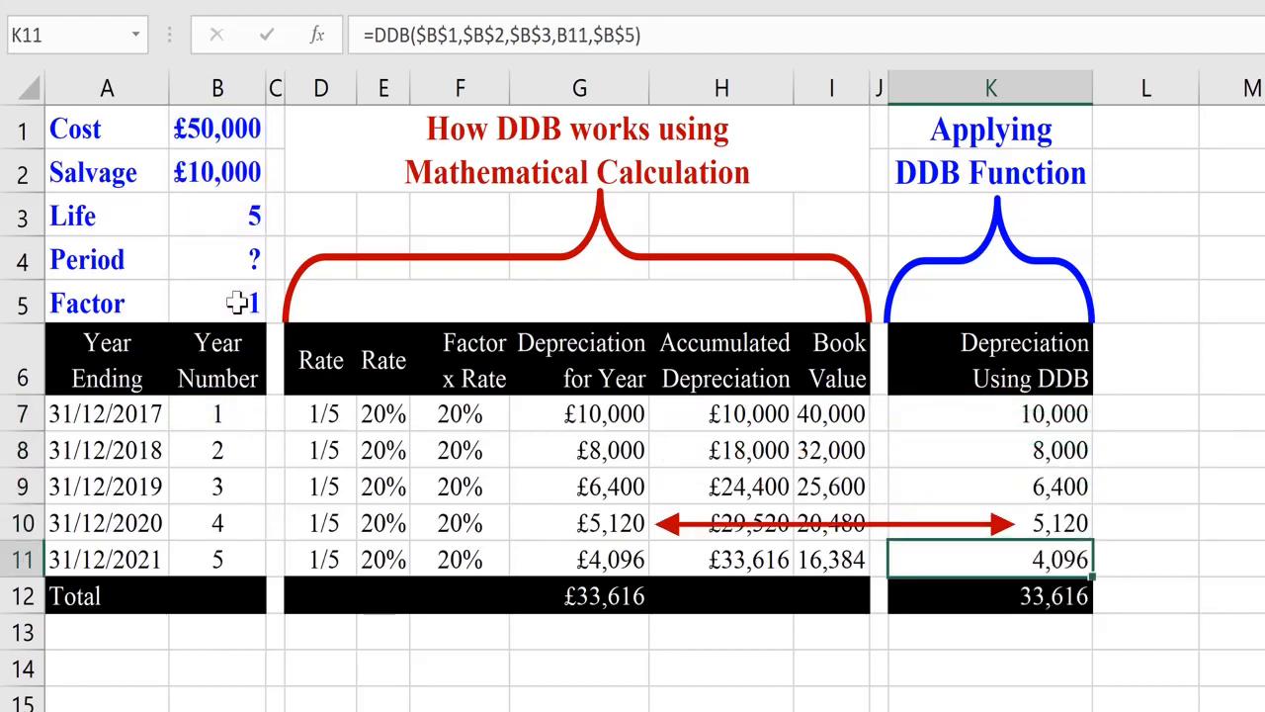
Compare the mathematically calculated depreciation in column G with the DDB function results in column K
{"action": "left_click", "coordinate": [1026, 405]}
{"action": "left_click", "coordinate": [583, 415]}
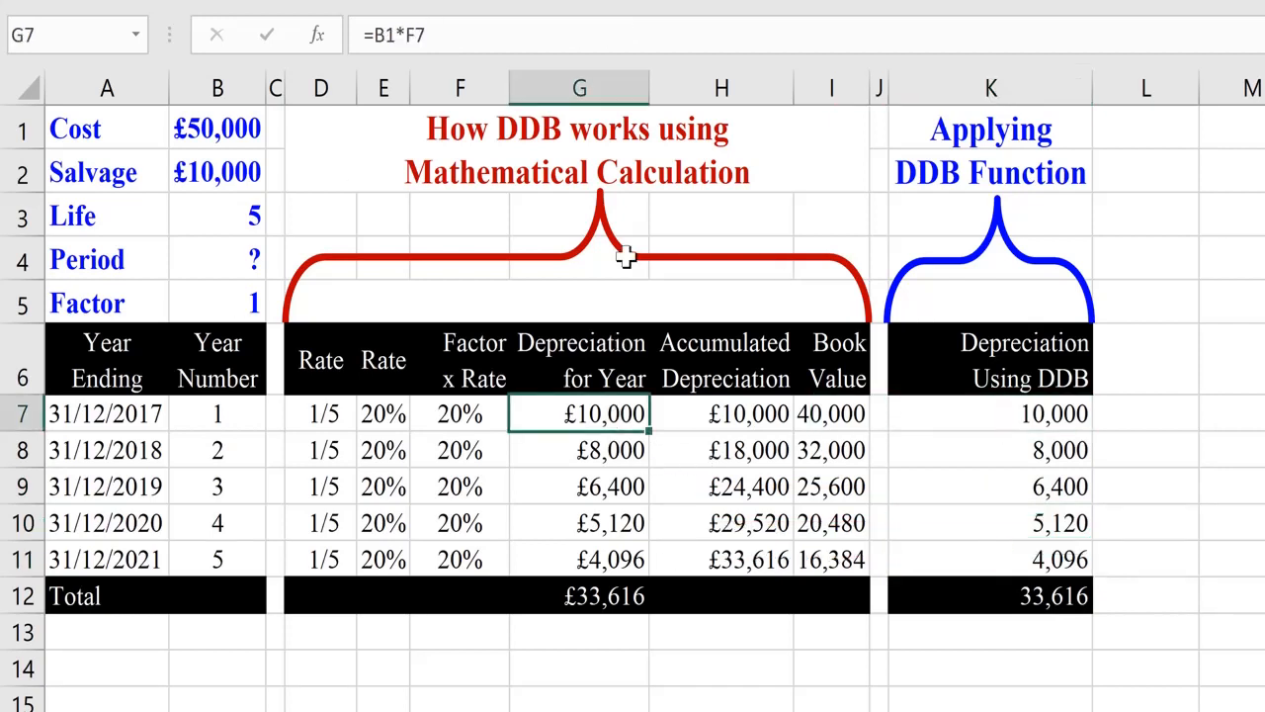
{"action": "left_click", "coordinate": [617, 87]}
{"action": "left_click", "coordinate": [992, 87]}
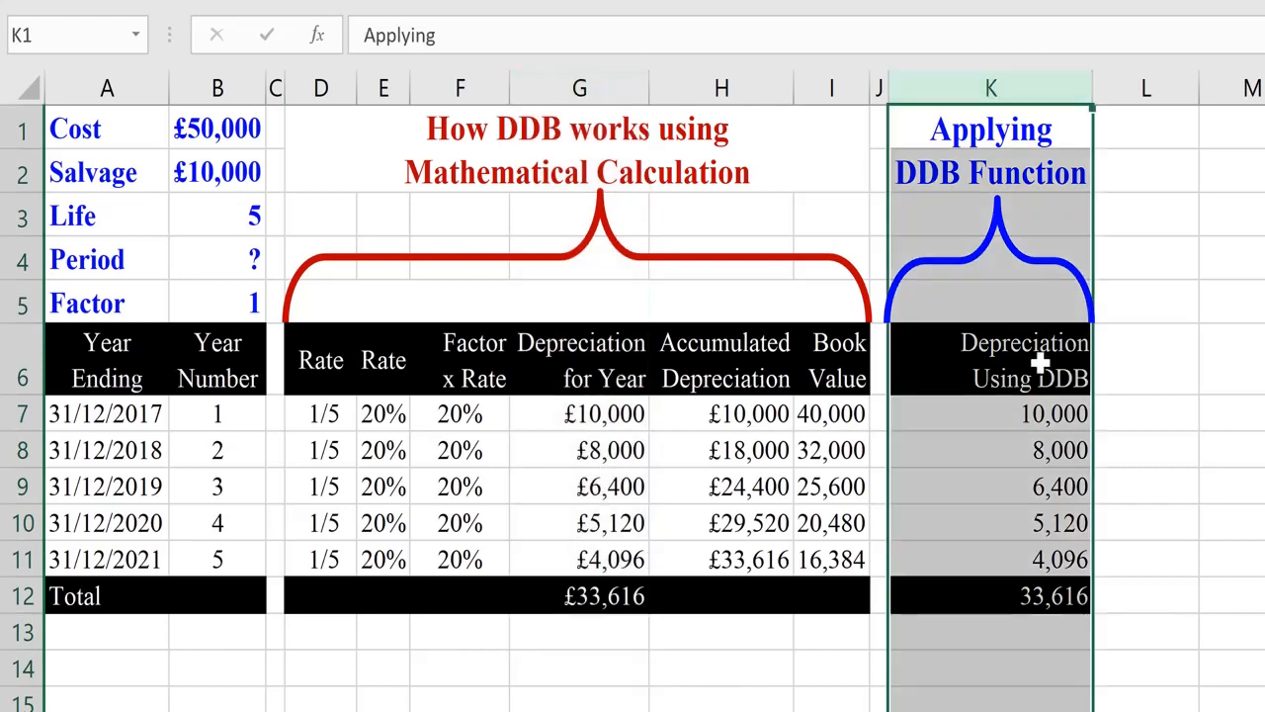
{"action": "left_click", "coordinate": [1033, 408]}
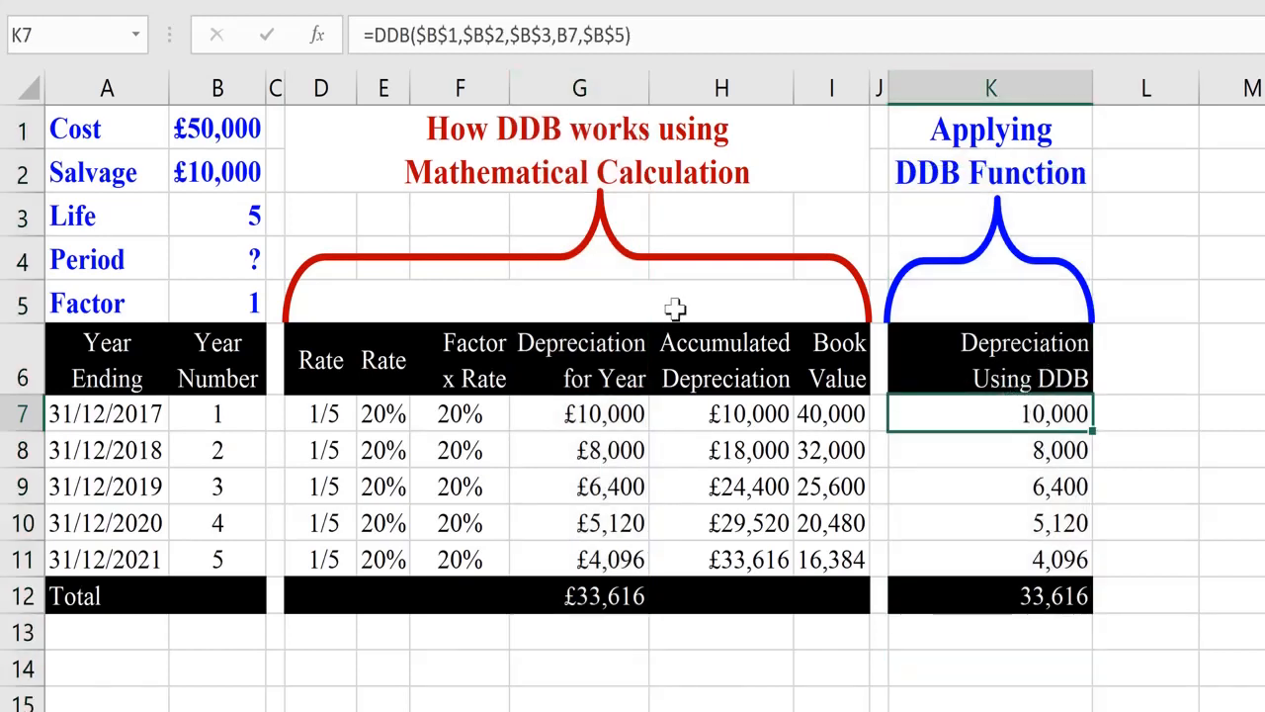
Set the Factor in B5 to 3 and check the first-year formulas in E7 to G7 and the depreciation total in G12
{"action": "left_click", "coordinate": [237, 304]}
{"action": "type", "text": "3"}
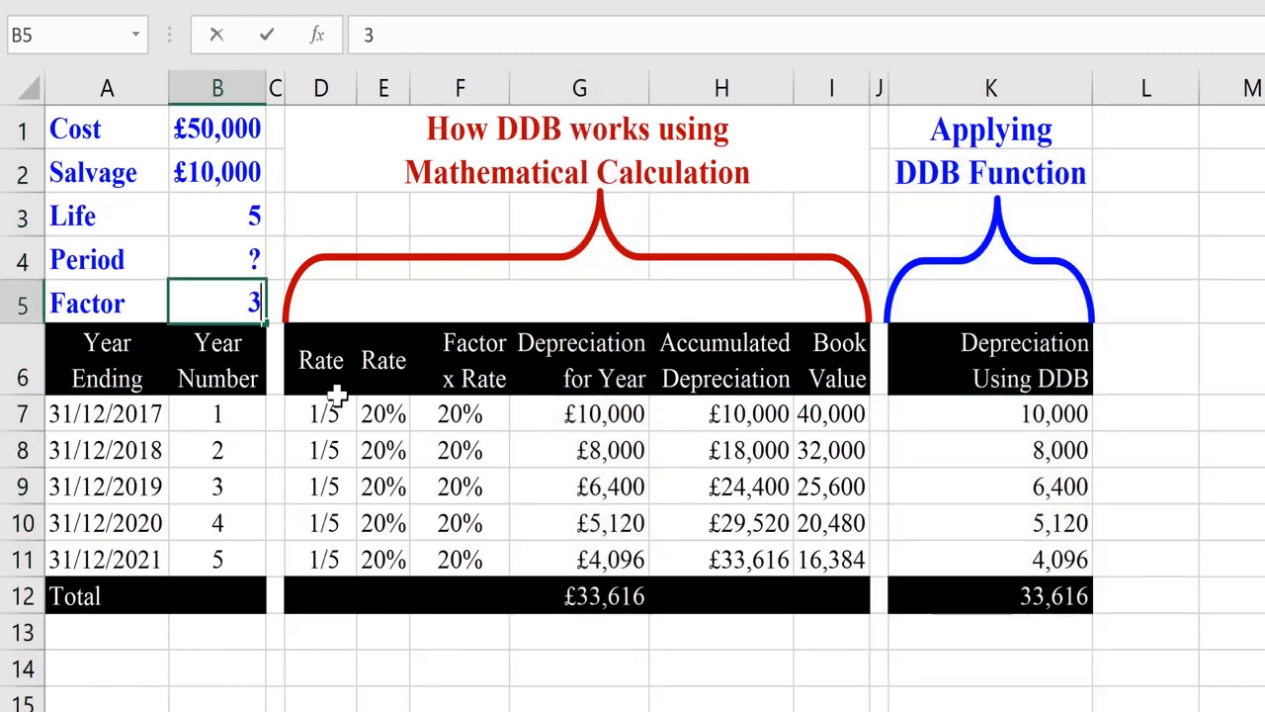
{"action": "key", "text": "Return"}
{"action": "left_click", "coordinate": [380, 415]}
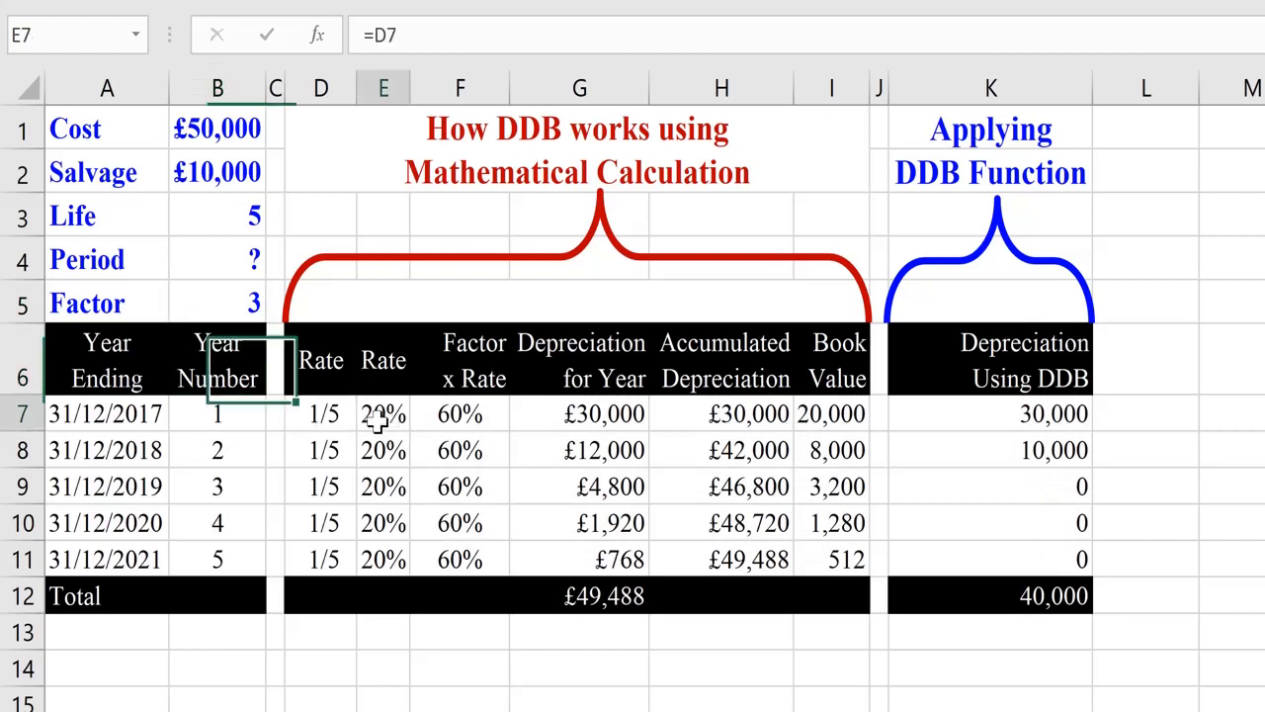
{"action": "left_click", "coordinate": [455, 413]}
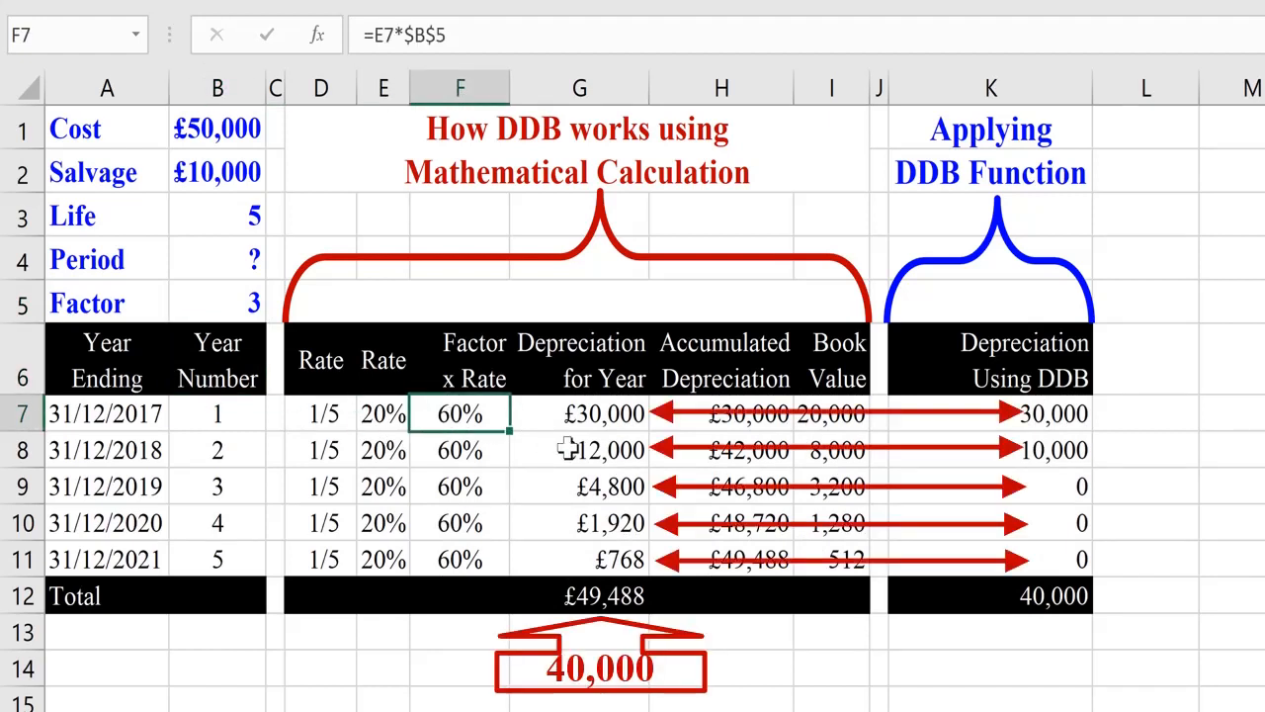
{"action": "left_click", "coordinate": [590, 421]}
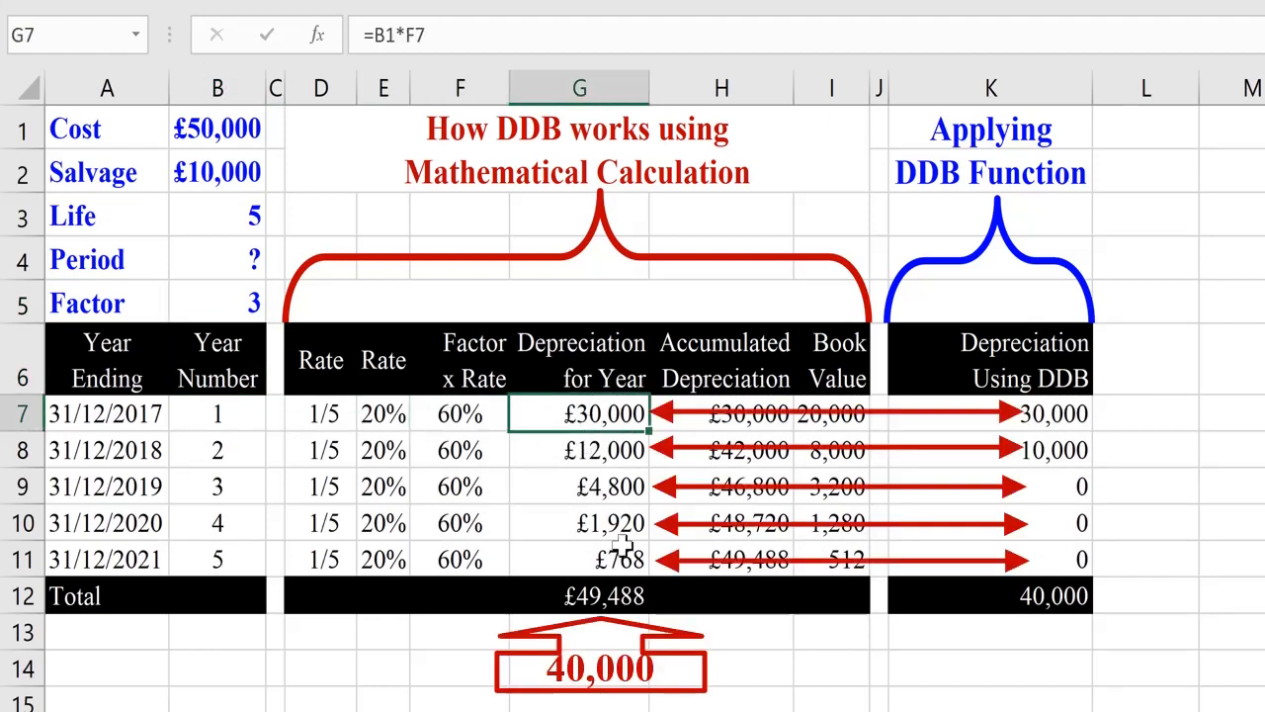
{"action": "left_click", "coordinate": [600, 596]}
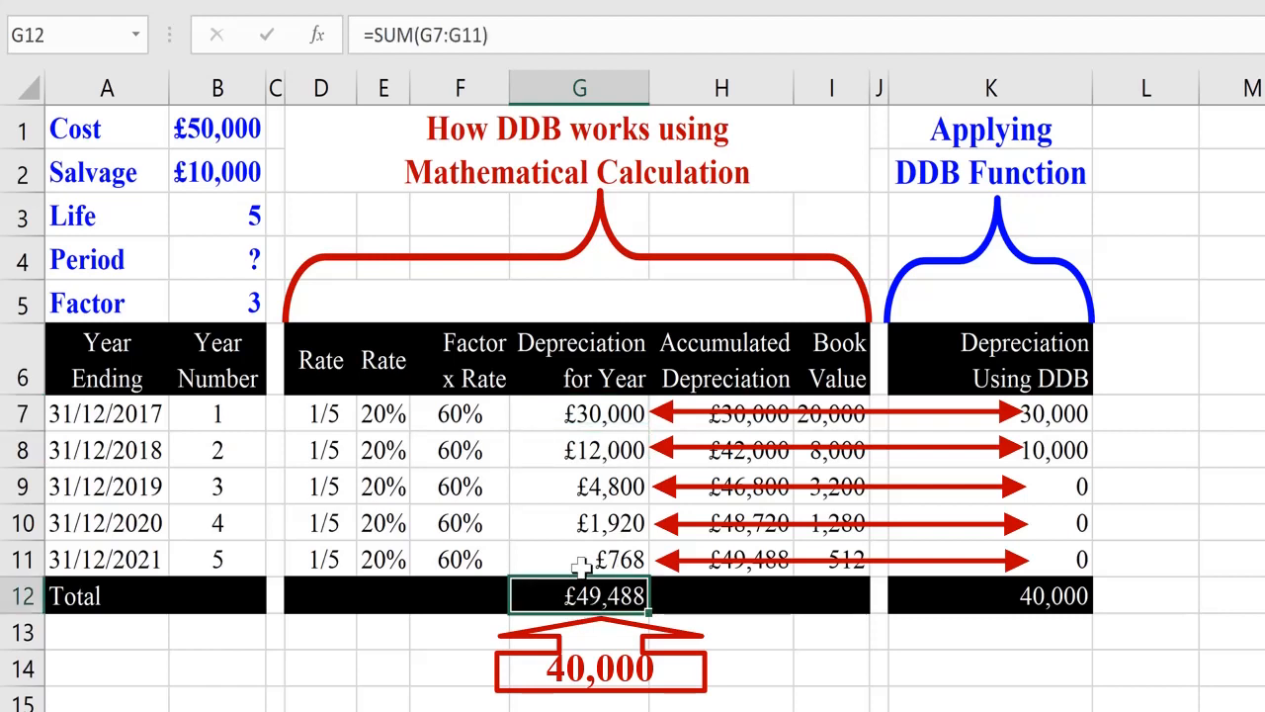
Clear the Depreciation for Year formulas for years 5, 4 and 3 in G11, G10 and G9
{"action": "left_click", "coordinate": [632, 562]}
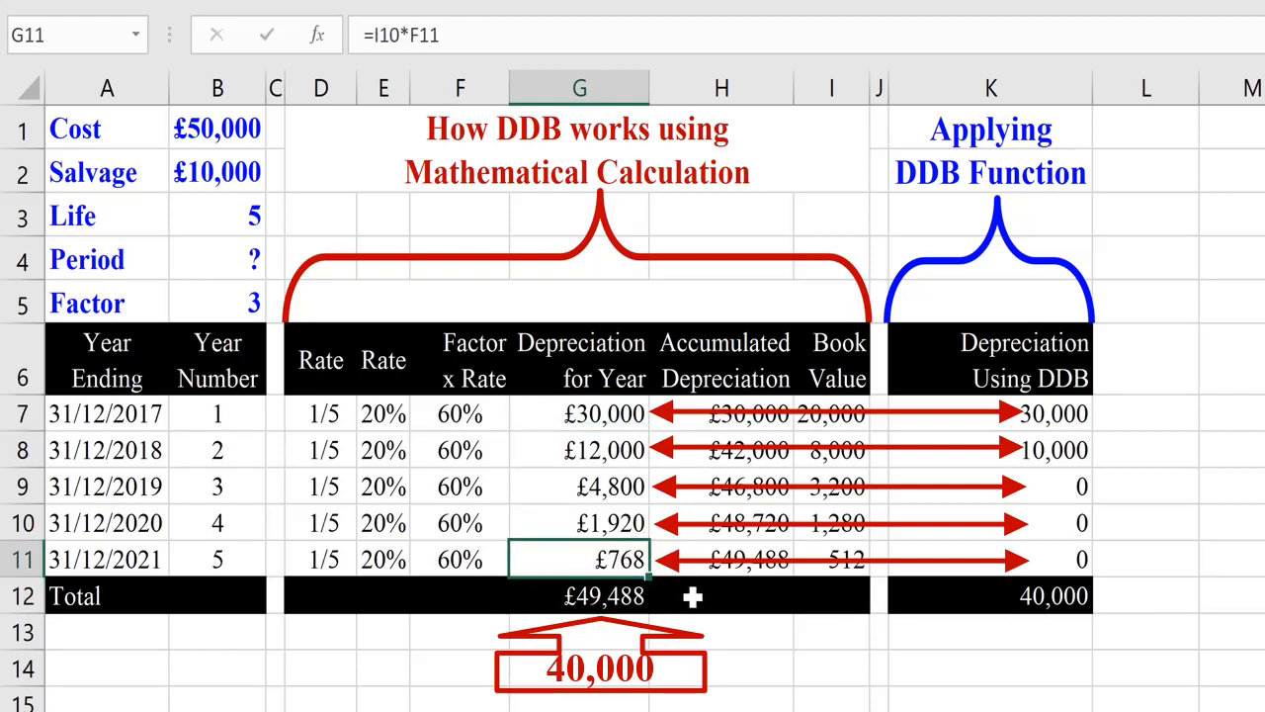
{"action": "key", "text": "Delete"}
{"action": "key", "text": "Up"}
{"action": "key", "text": "Delete"}
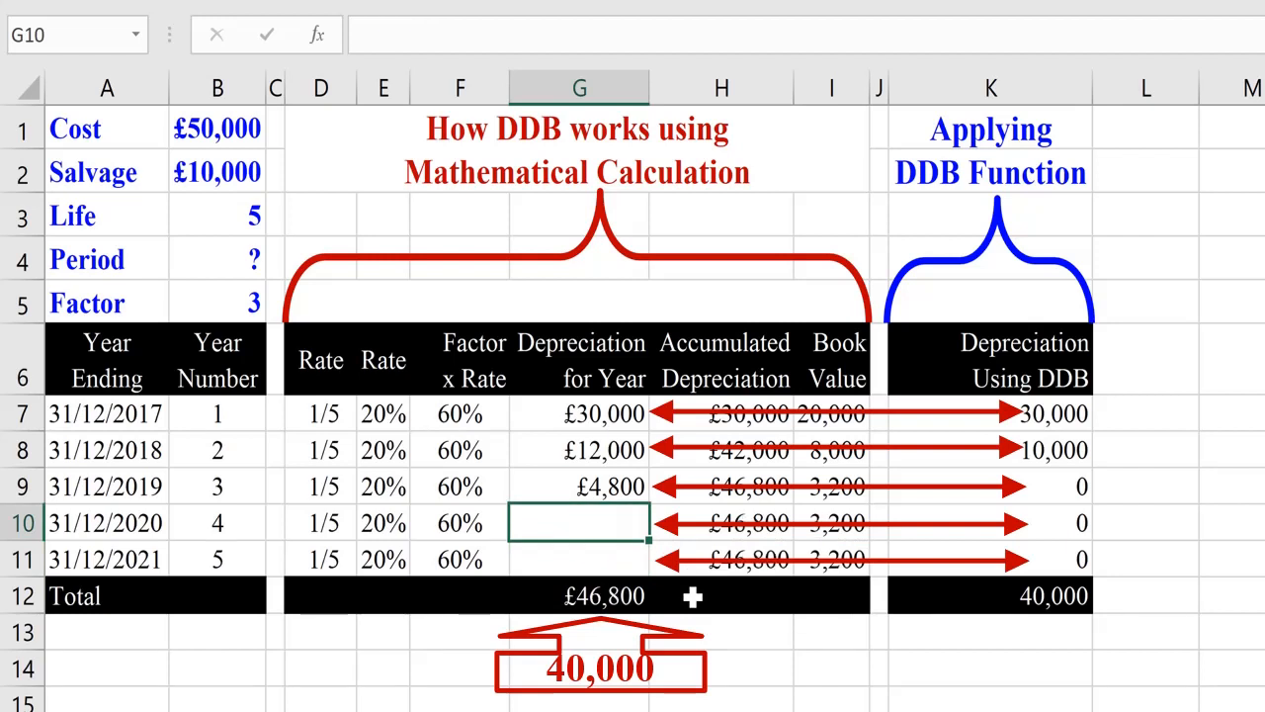
{"action": "key", "text": "Up"}
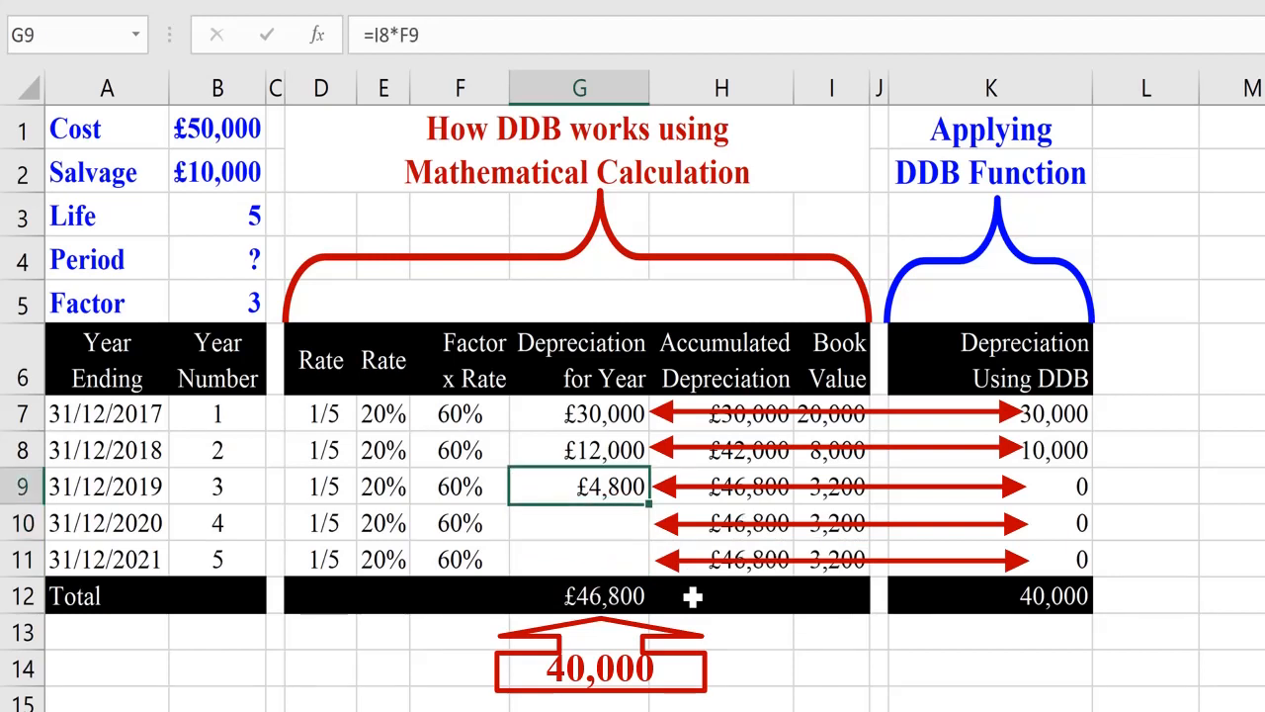
{"action": "key", "text": "Delete"}
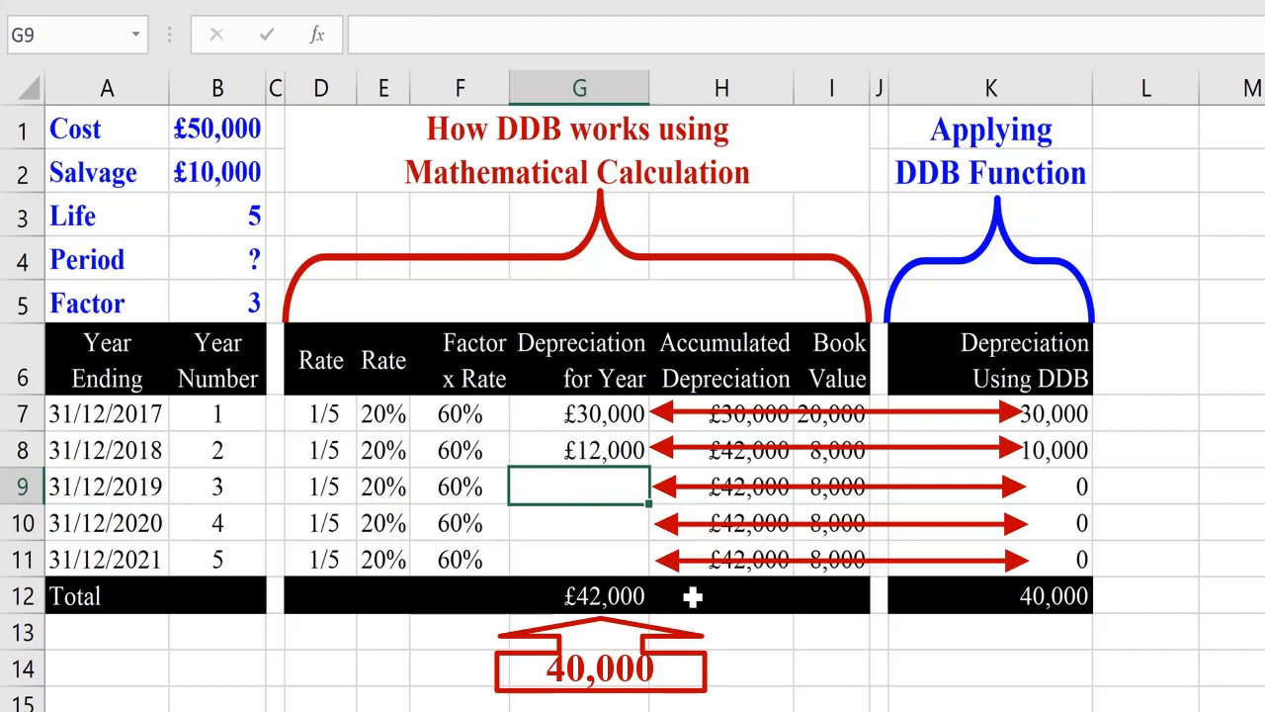
Replace the year 2 depreciation formula in G8 with the fixed amount 10000
{"action": "key", "text": "Up"}
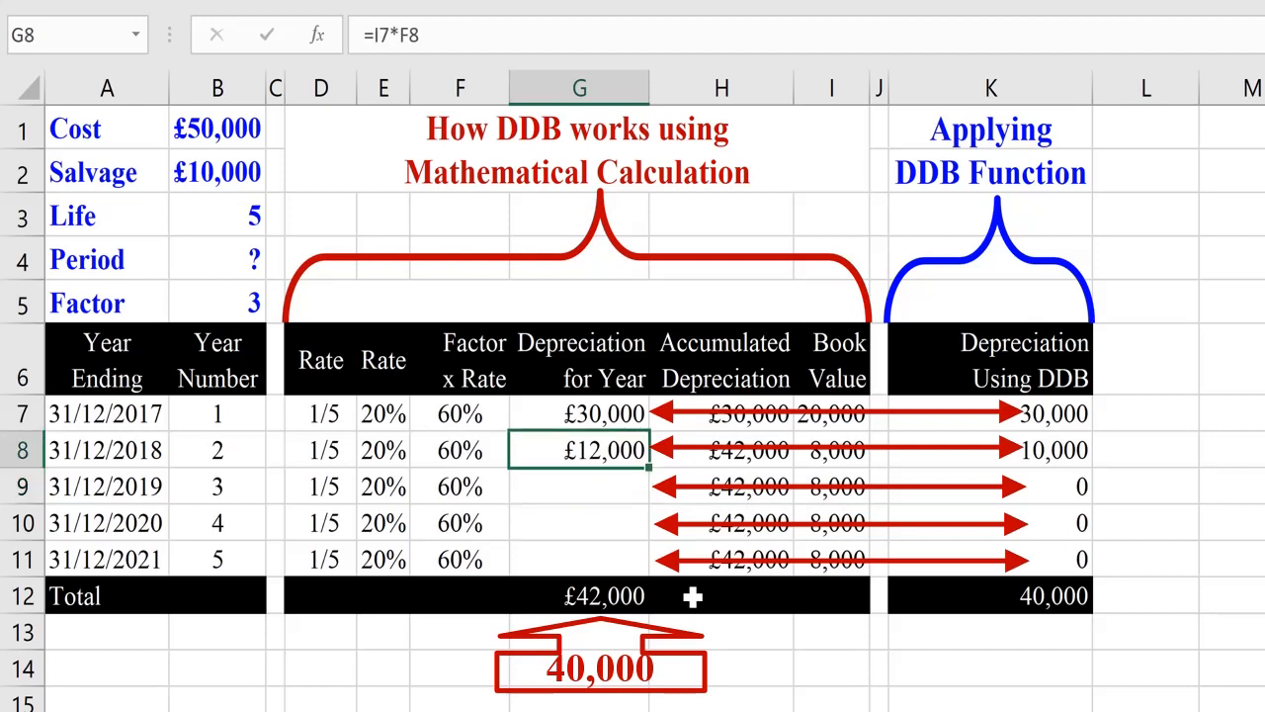
{"action": "key", "text": "Delete"}
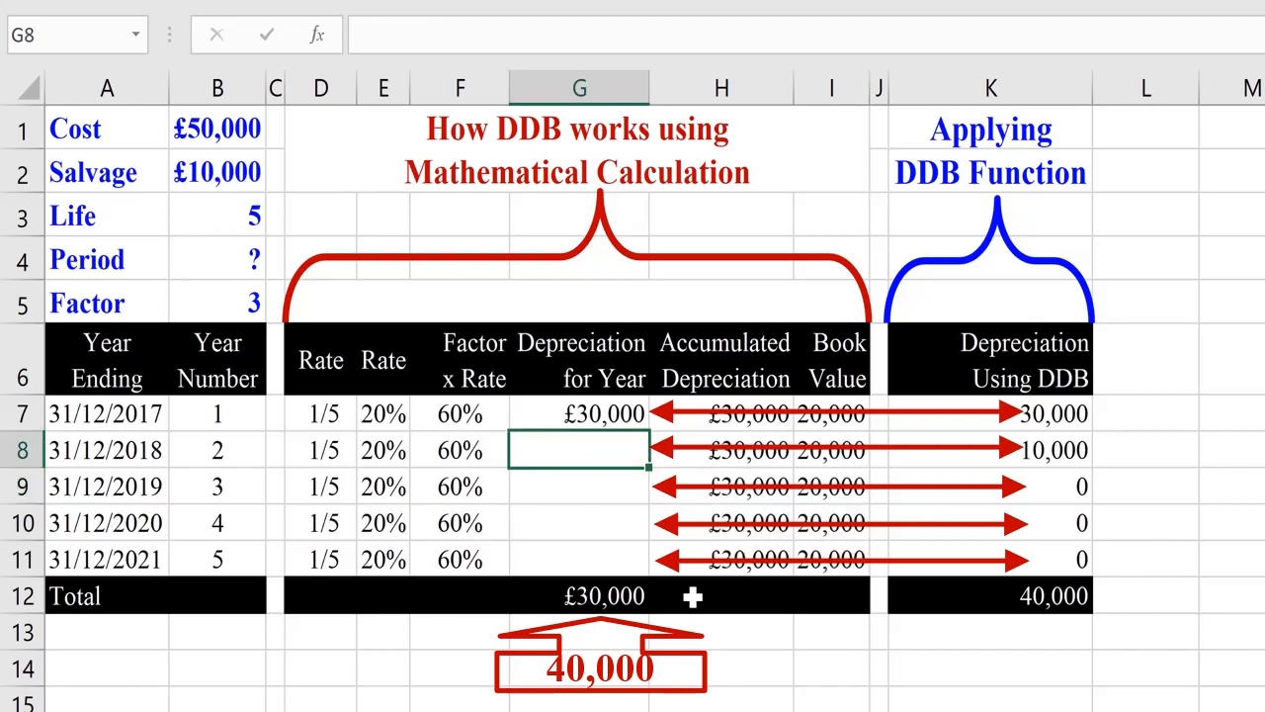
{"action": "type", "text": "1000"}
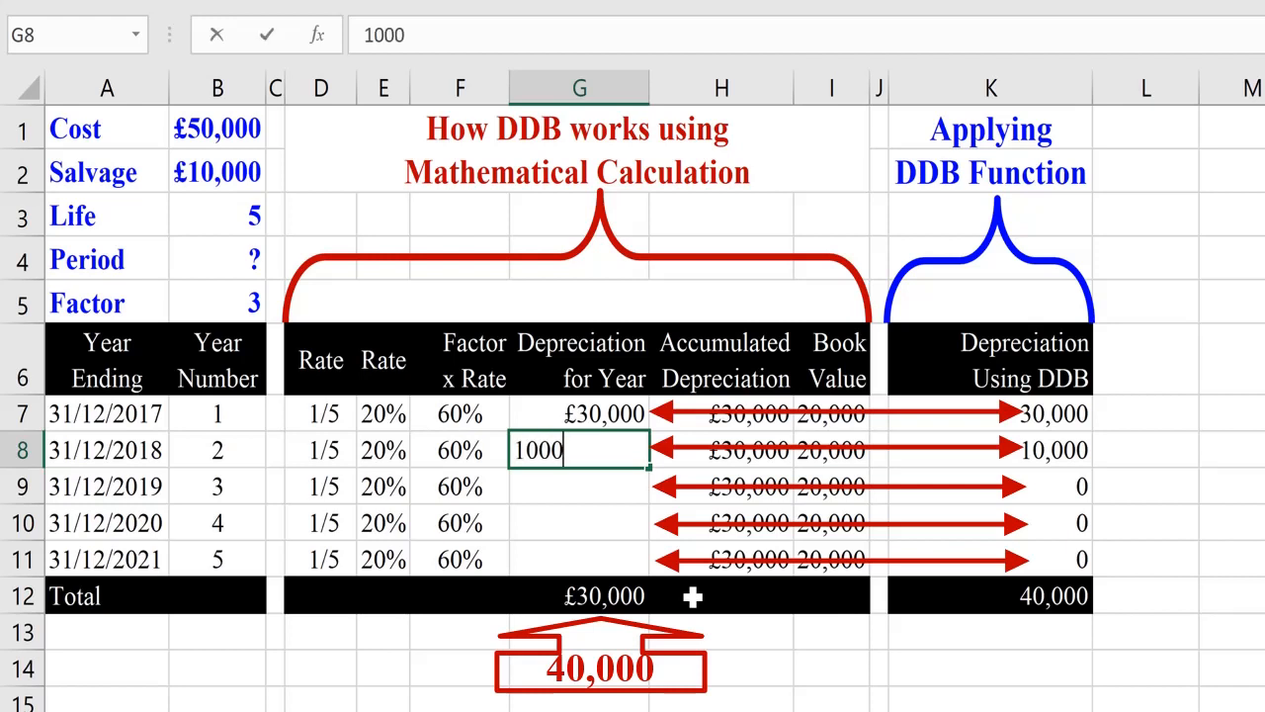
{"action": "type", "text": "0"}
{"action": "key", "text": "Right"}
{"action": "key", "text": "Left"}
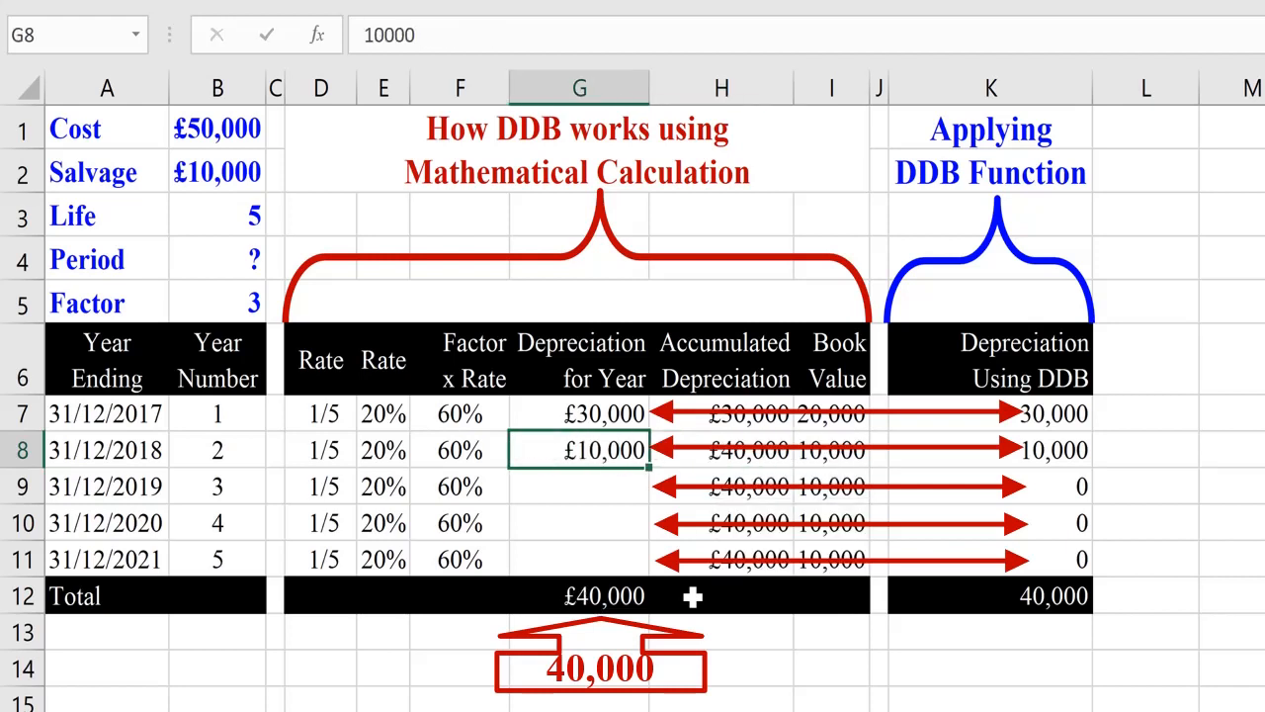
{"action": "left_click", "coordinate": [614, 615]}
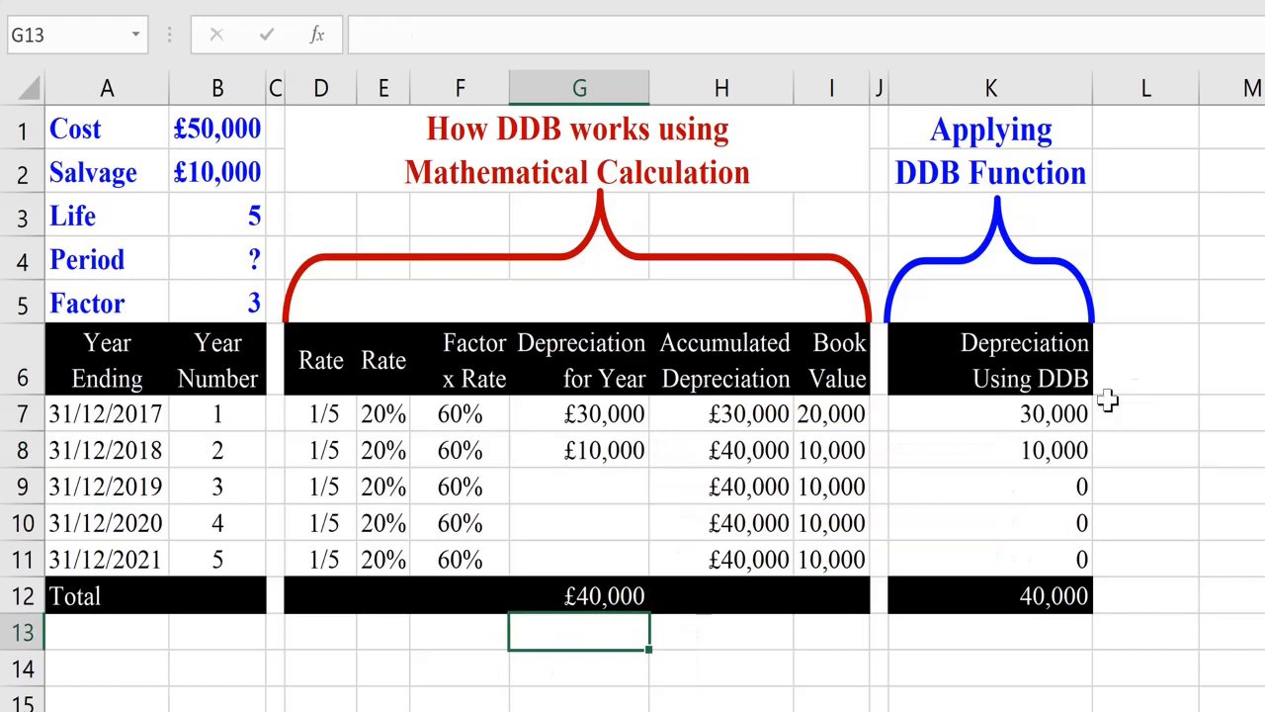
Examine the DDB formulas for years 1 and 2 in K7 and K8, alternating between the two cells
{"action": "left_click", "coordinate": [1068, 413]}
{"action": "left_click", "coordinate": [1040, 450]}
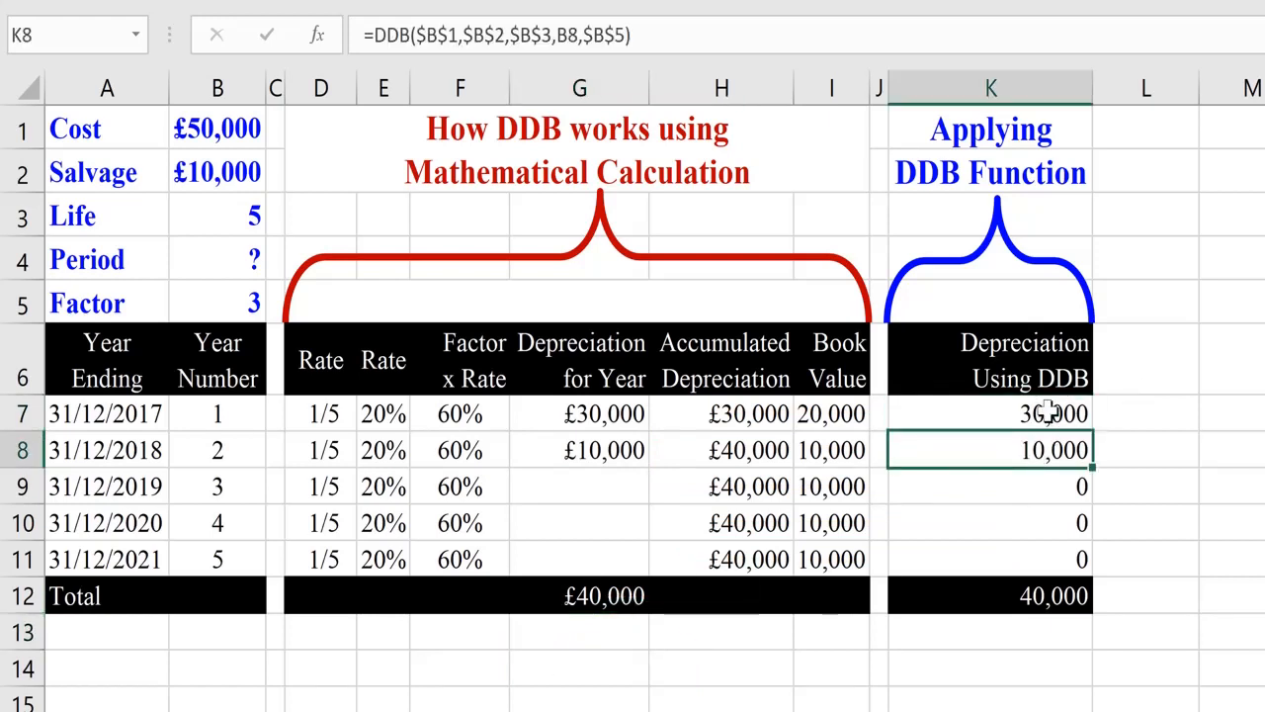
{"action": "left_click", "coordinate": [1050, 413]}
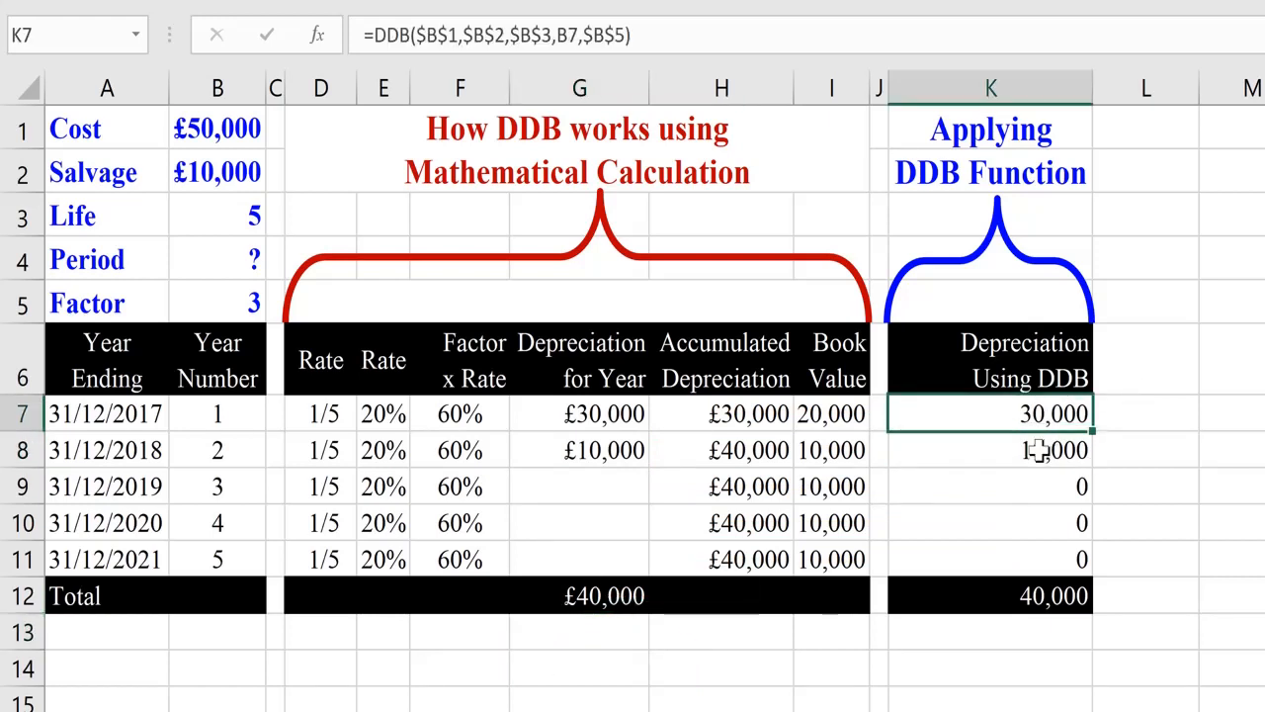
{"action": "left_click", "coordinate": [1040, 450]}
{"action": "left_click", "coordinate": [1050, 414]}
{"action": "left_click", "coordinate": [1040, 451]}
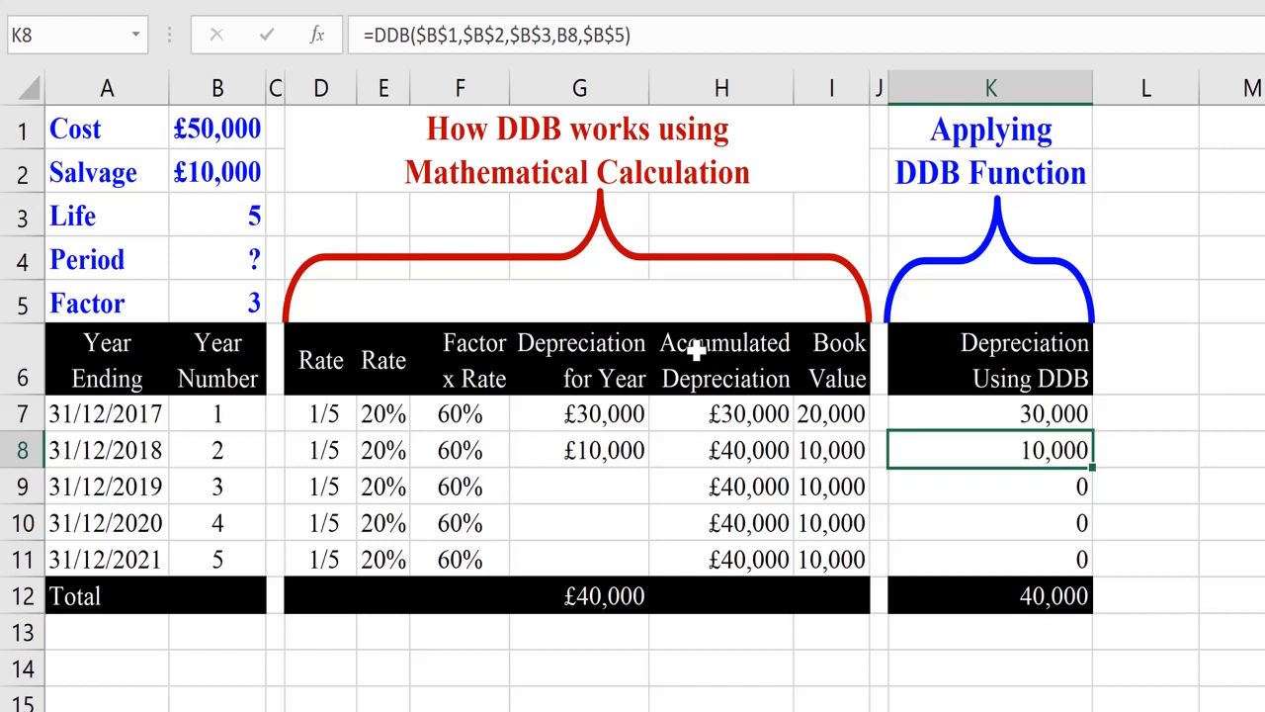
{"action": "left_click", "coordinate": [1033, 413]}
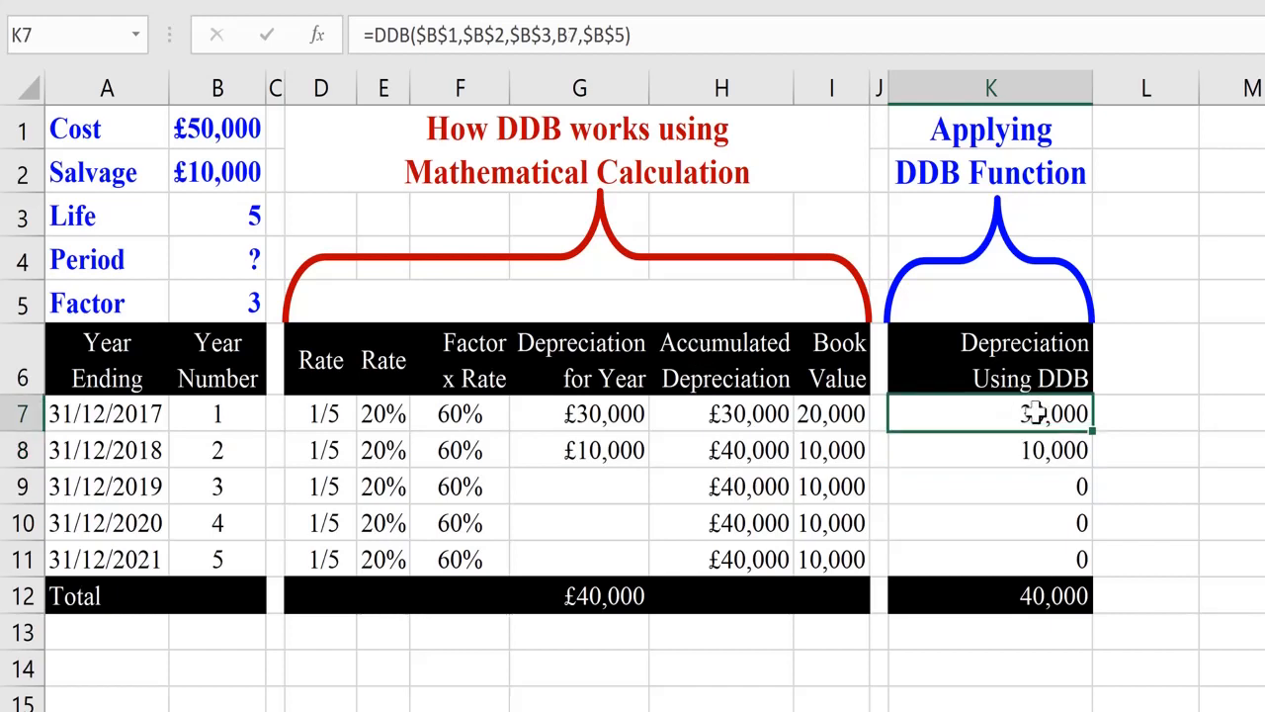